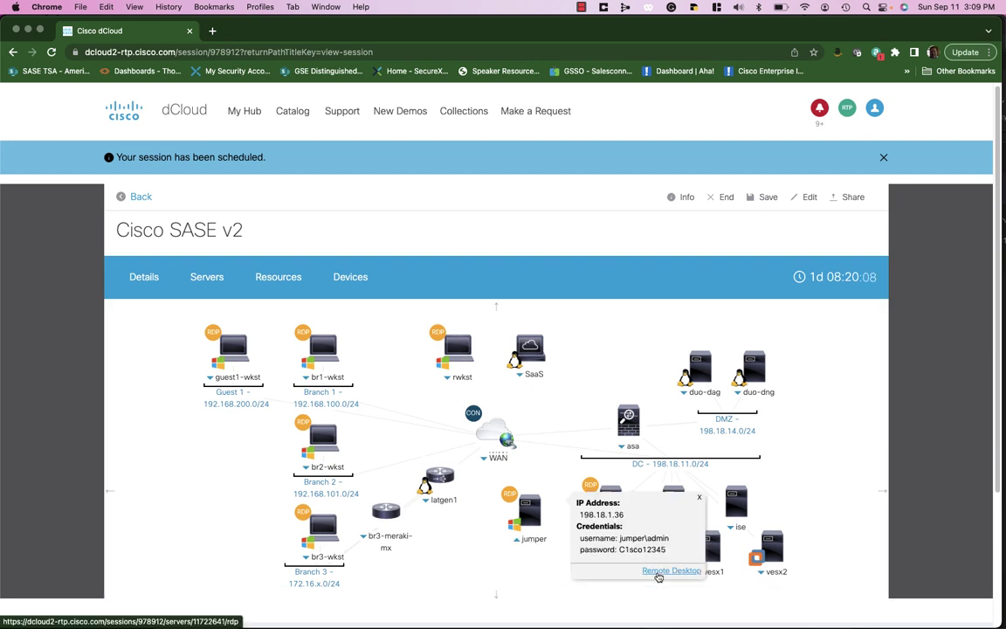
Start a remote desktop connection to the jumper server (198.18.1.36) in the Cisco SASE v2 session
{"action": "left_click", "coordinate": [658, 572]}
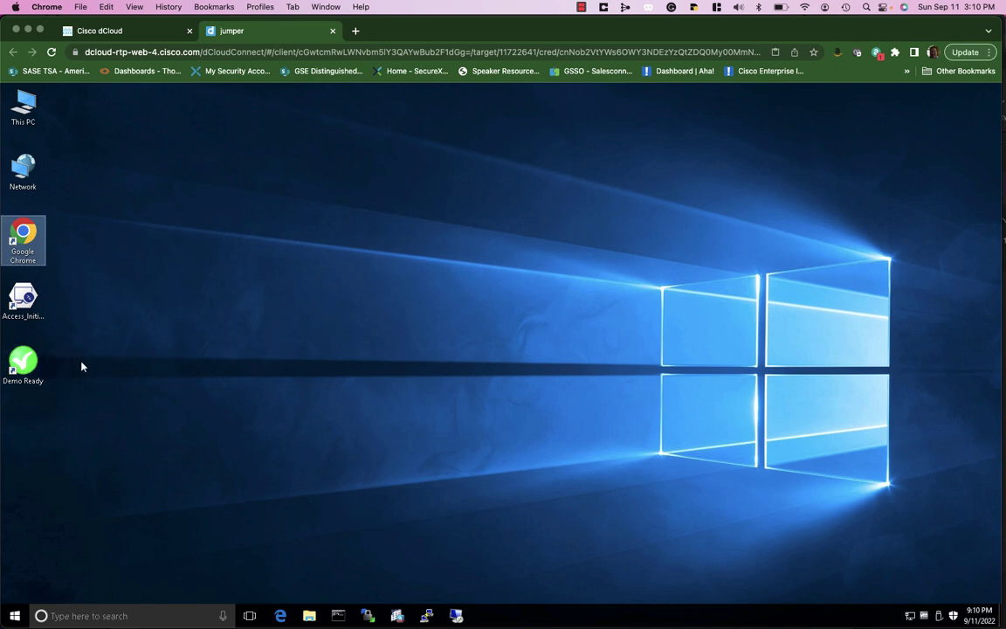
Open the Demo Ready welcome page, move it to the right, and launch Google Chrome
{"action": "left_click", "coordinate": [34, 368]}
{"action": "double_click", "coordinate": [34, 367]}
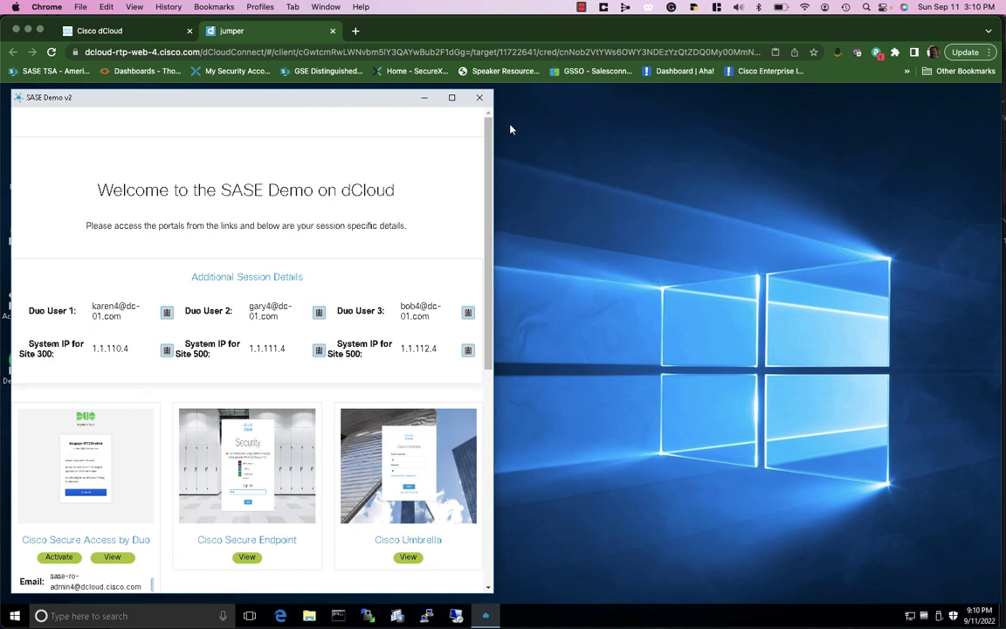
{"action": "left_click_drag", "start_coordinate": [471, 98], "coordinate": [629, 105]}
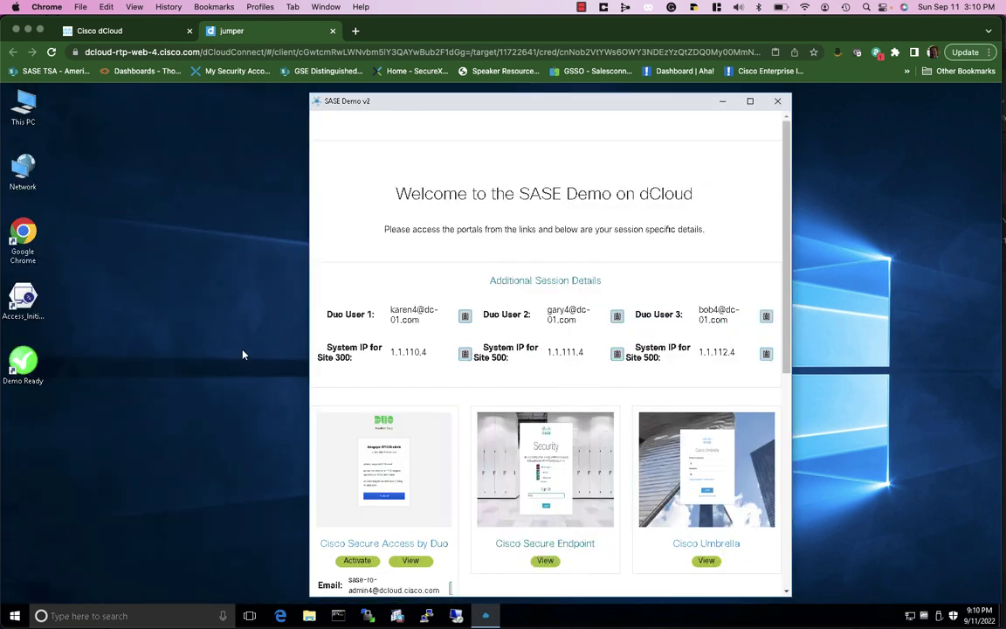
{"action": "double_click", "coordinate": [22, 234]}
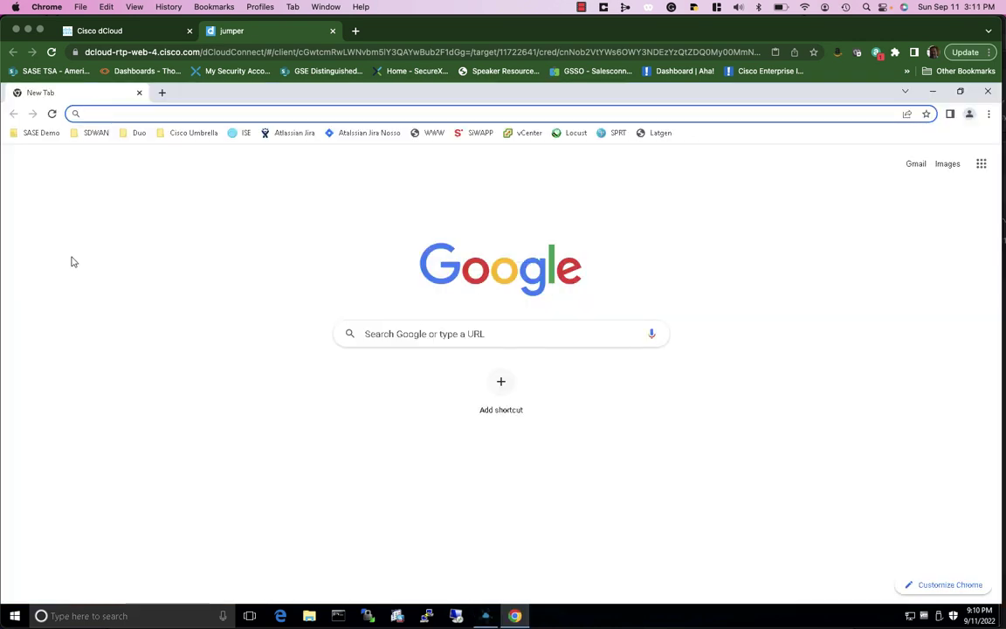
Go to the Test Drive login page from the SDWAN bookmarks, then enter the login email and password
{"action": "left_click", "coordinate": [94, 136]}
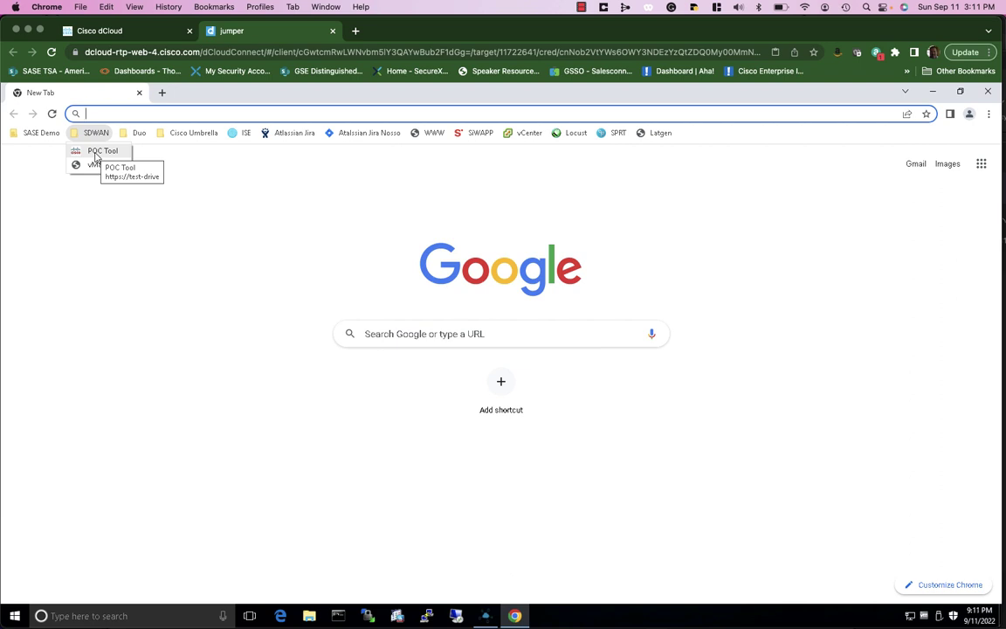
{"action": "left_click", "coordinate": [96, 157]}
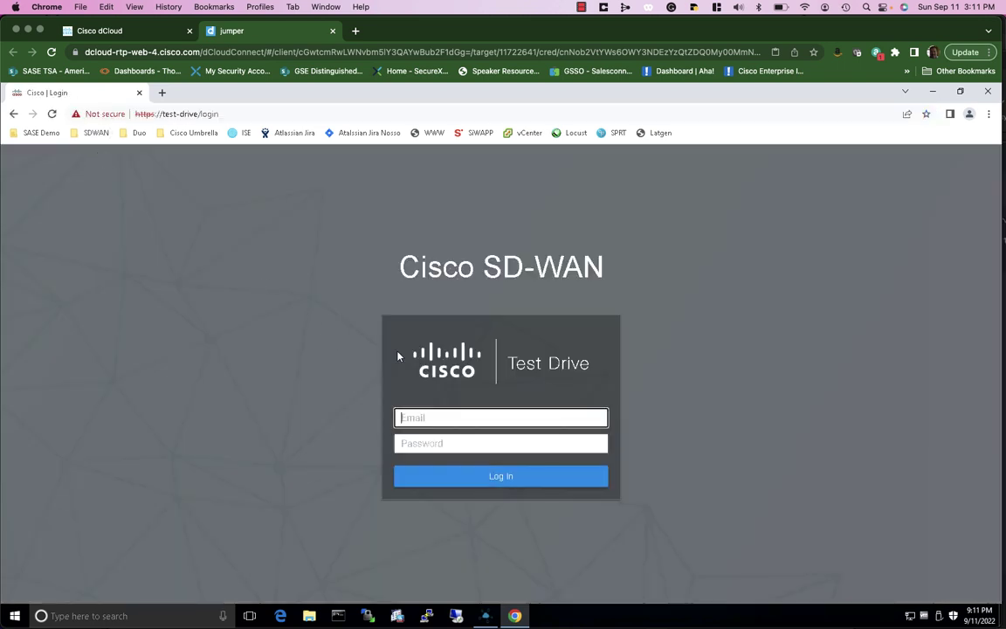
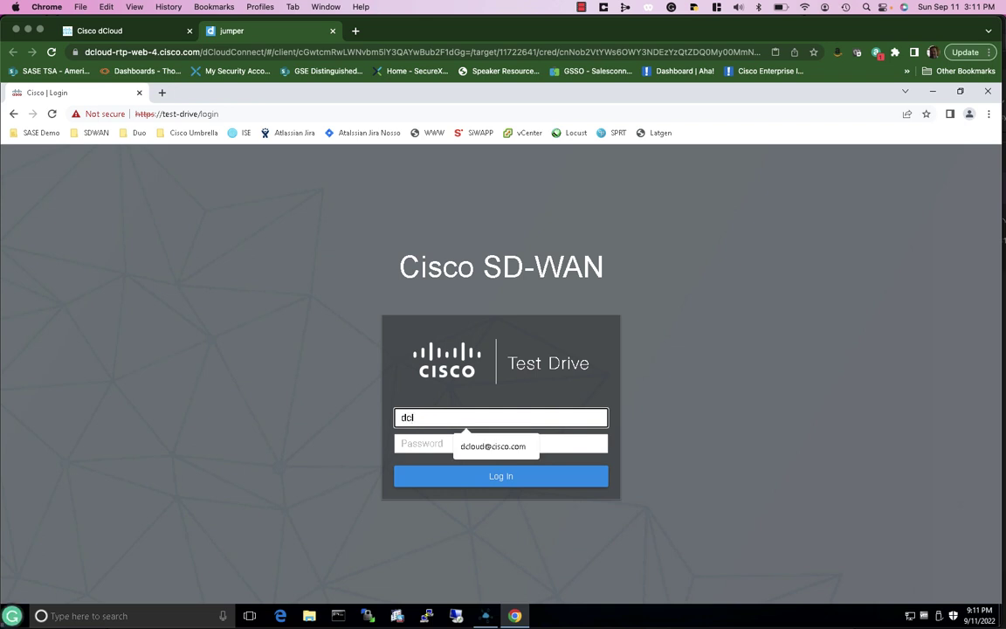
{"action": "key", "text": "Tab"}
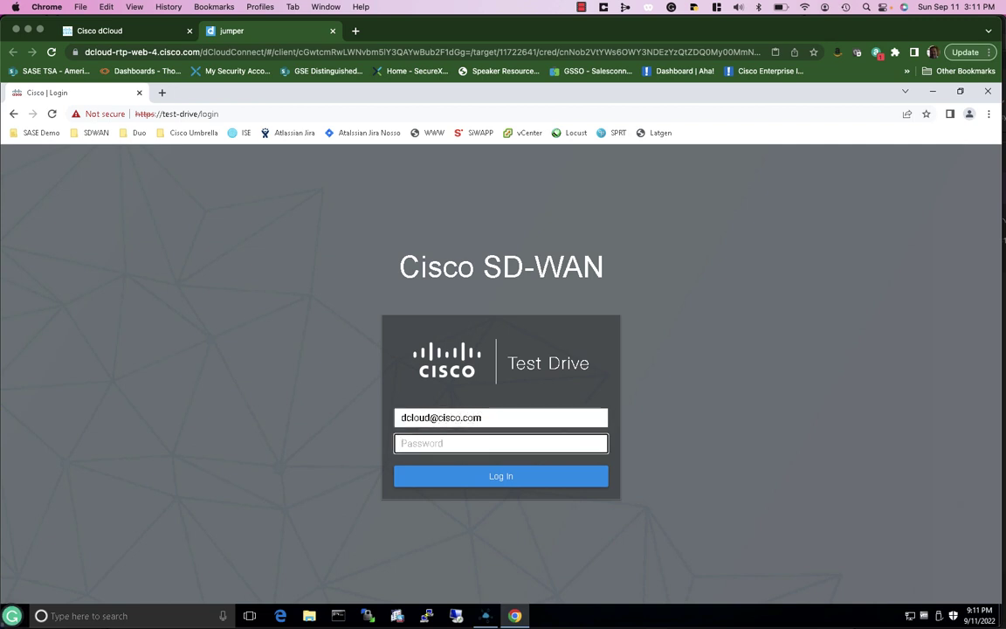
{"action": "type", "text": "C1sco12345"}
Log in and open the Site300-cE1 edge's properties in the Site 300 topology
{"action": "left_click", "coordinate": [483, 479]}
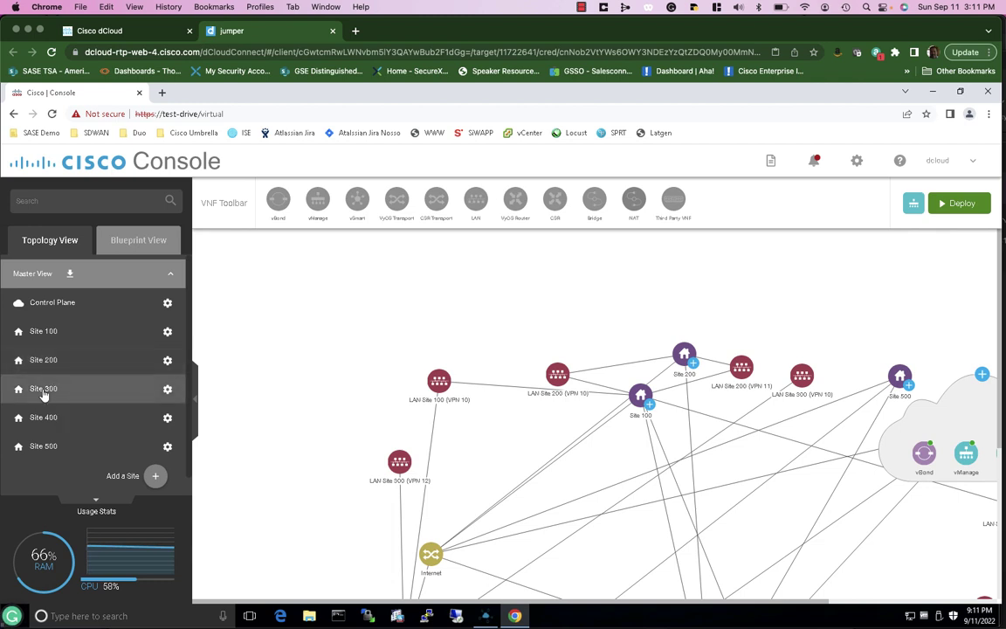
{"action": "left_click", "coordinate": [46, 389]}
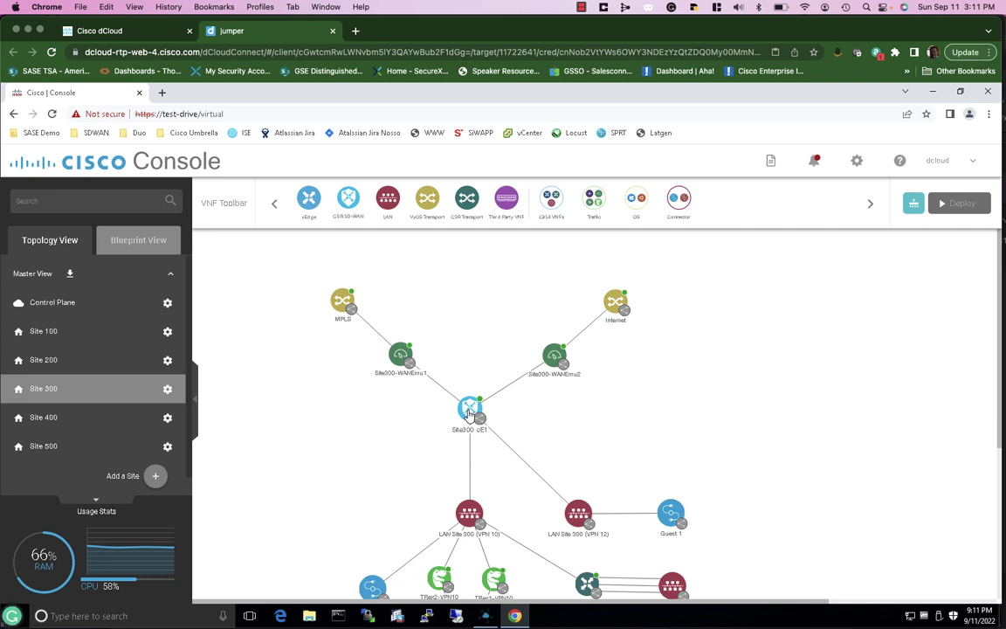
{"action": "right_click", "coordinate": [470, 412]}
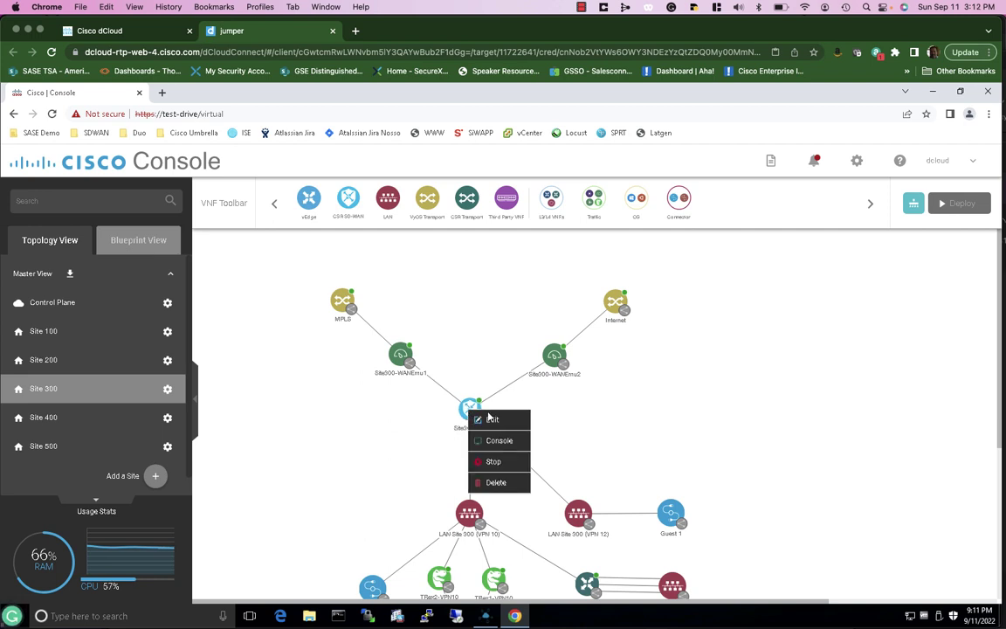
{"action": "left_click", "coordinate": [498, 425]}
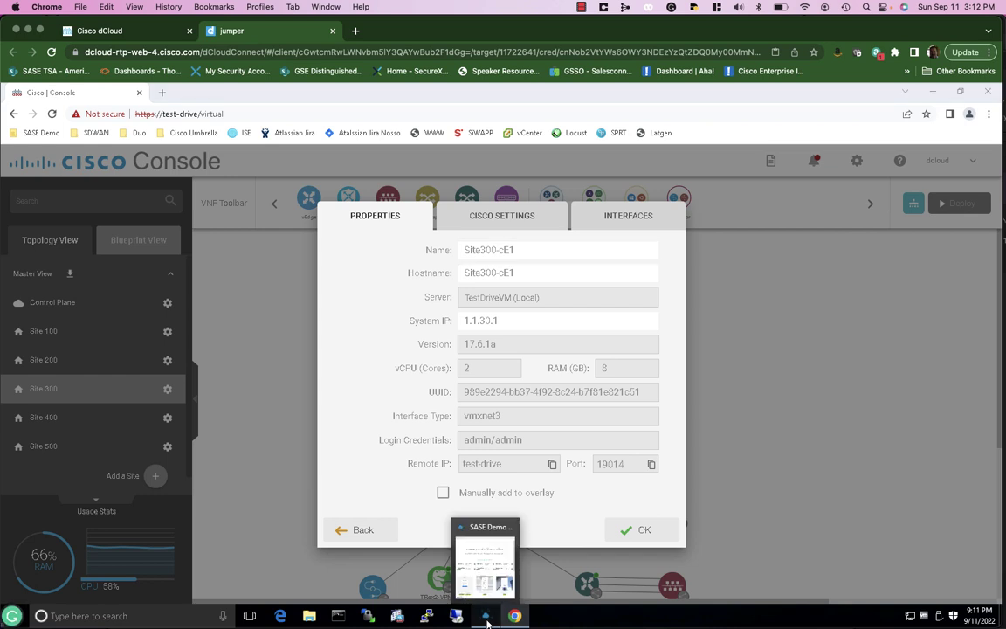
Replace Site300-cE1's System IP 1.1.30.1 with 1.1.110.4 from the session details and save
{"action": "left_click", "coordinate": [486, 620]}
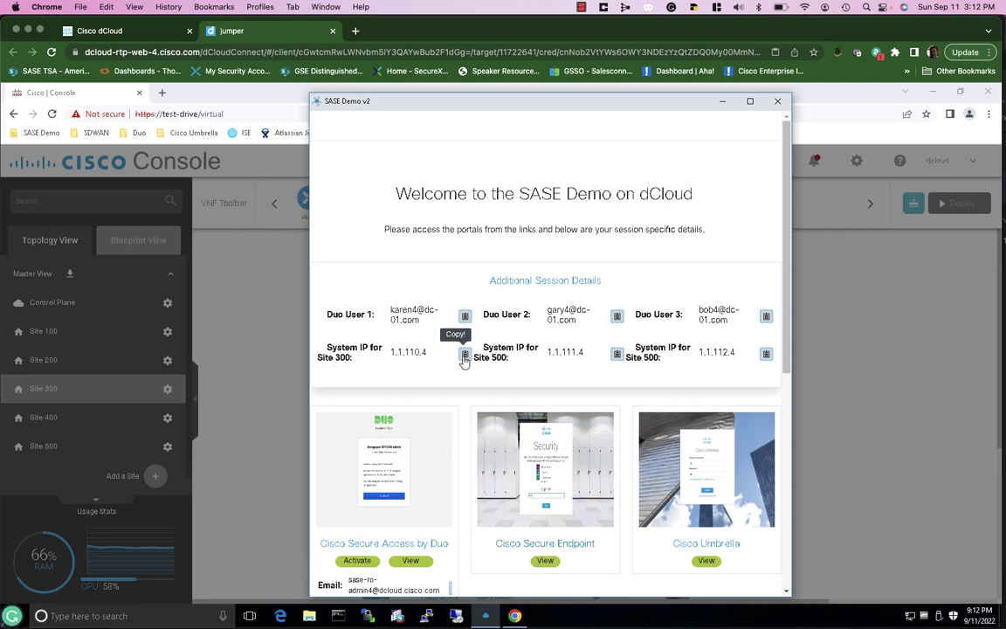
{"action": "left_click", "coordinate": [267, 410]}
{"action": "double_click", "coordinate": [503, 320]}
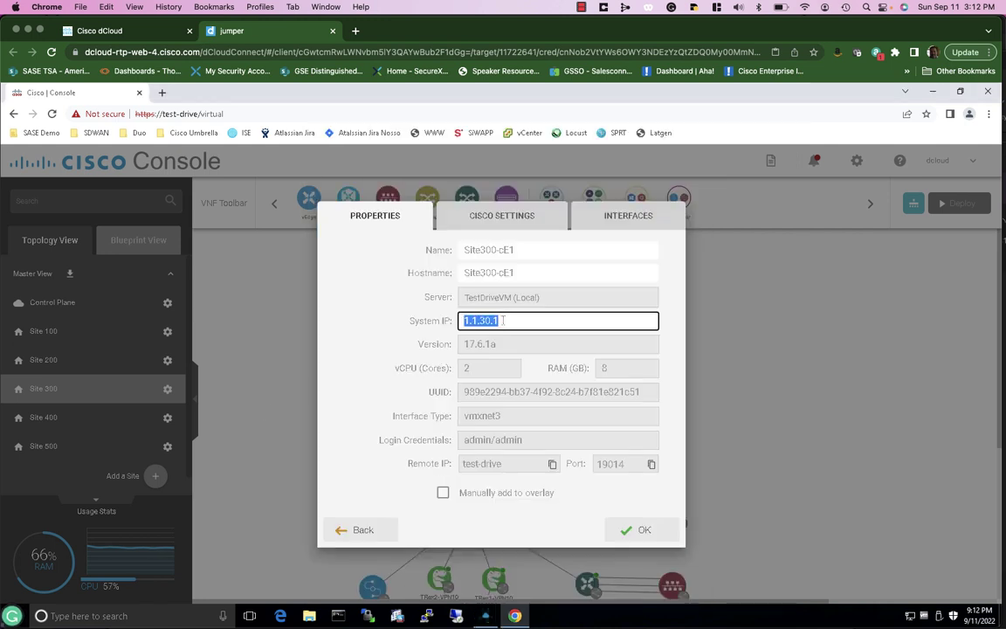
{"action": "key", "text": "BackSpace"}
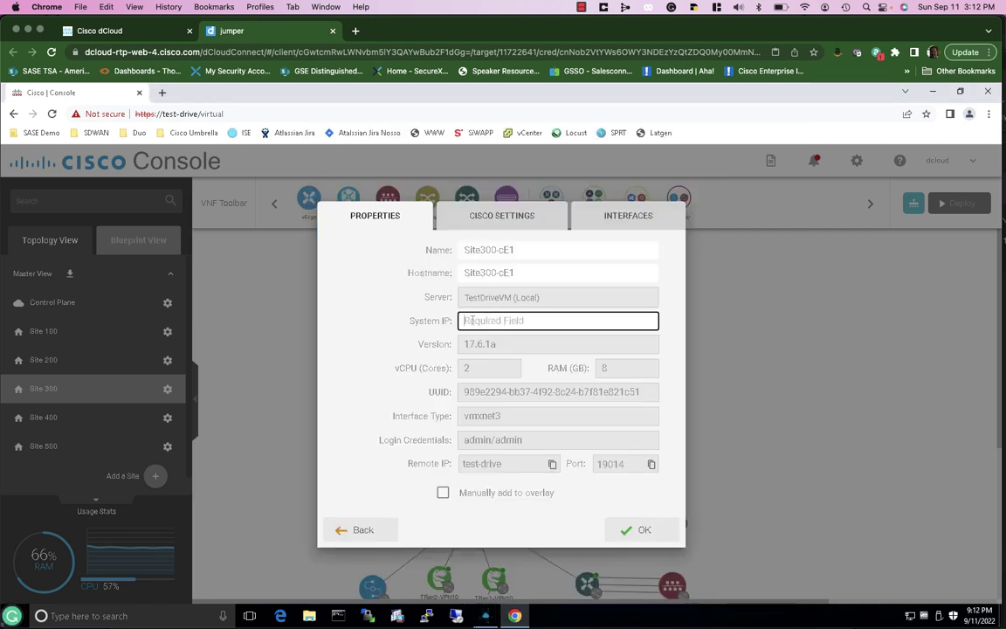
{"action": "right_click", "coordinate": [472, 322]}
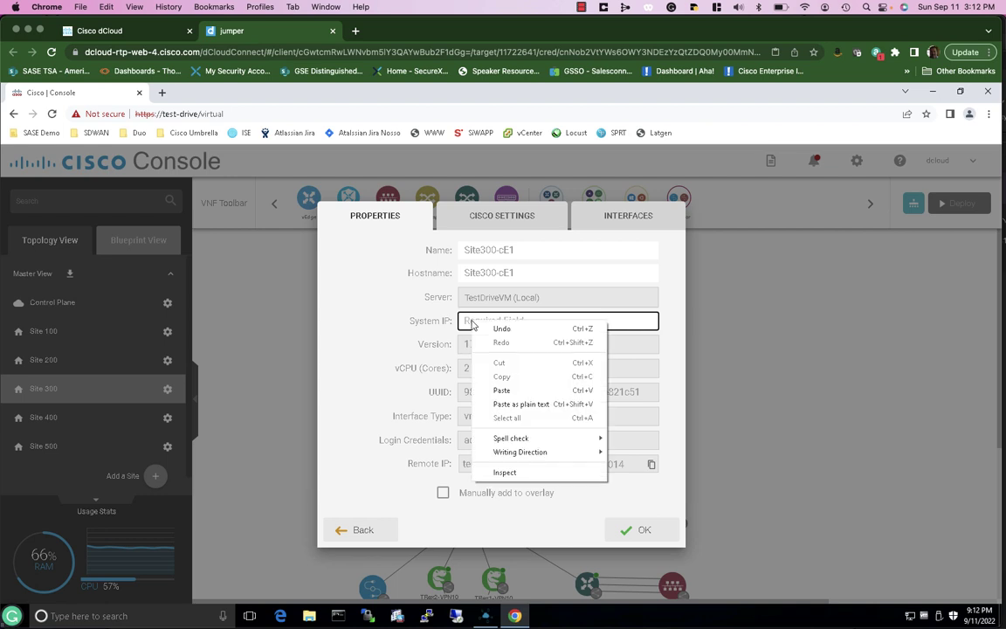
{"action": "left_click", "coordinate": [501, 390]}
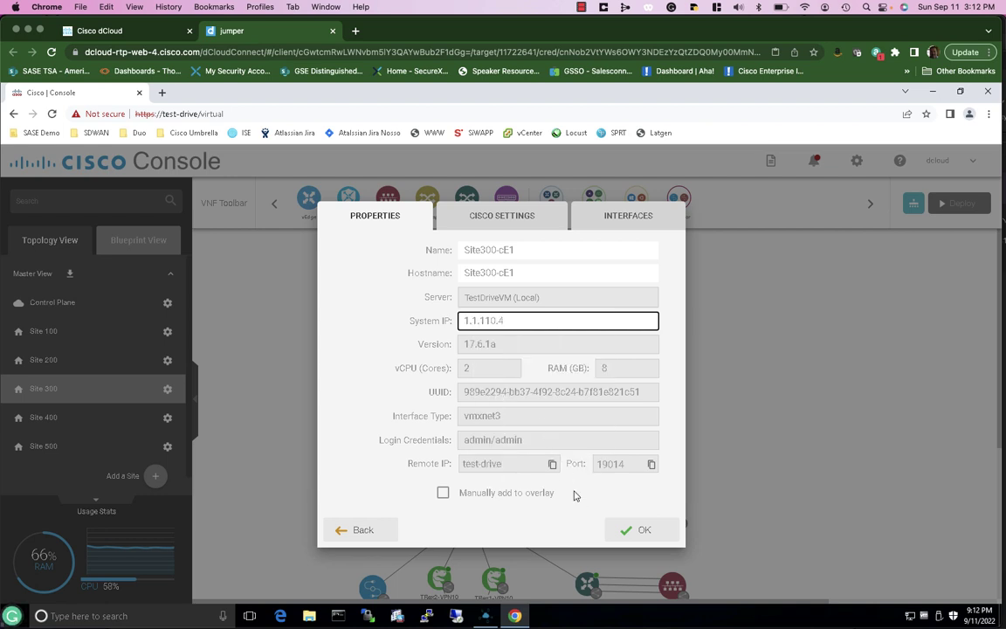
{"action": "left_click", "coordinate": [640, 530]}
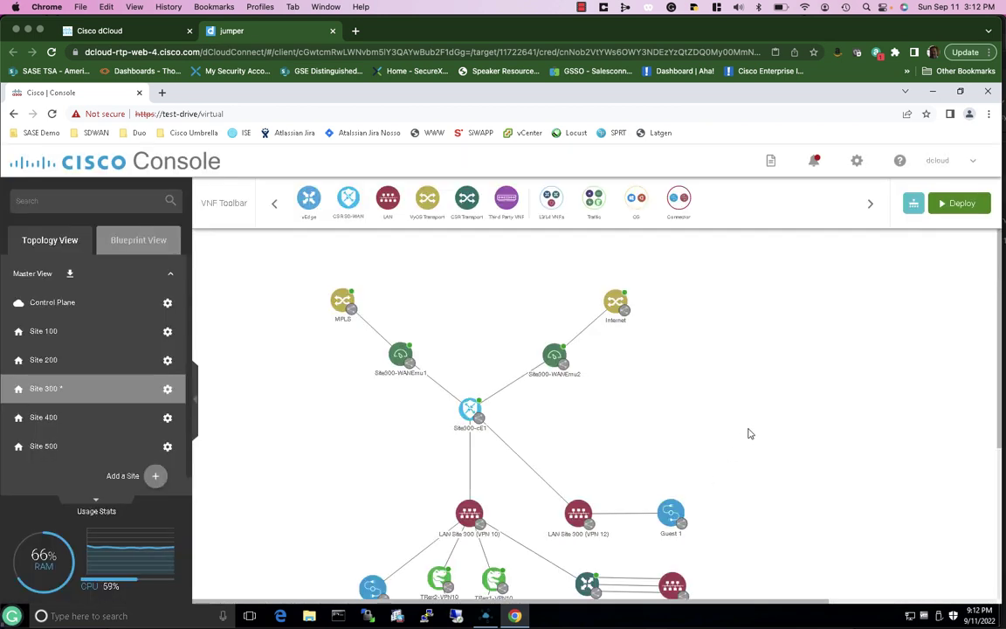
Deploy the pending Site 300 change, then switch to the Site 500 topology
{"action": "left_click", "coordinate": [956, 207]}
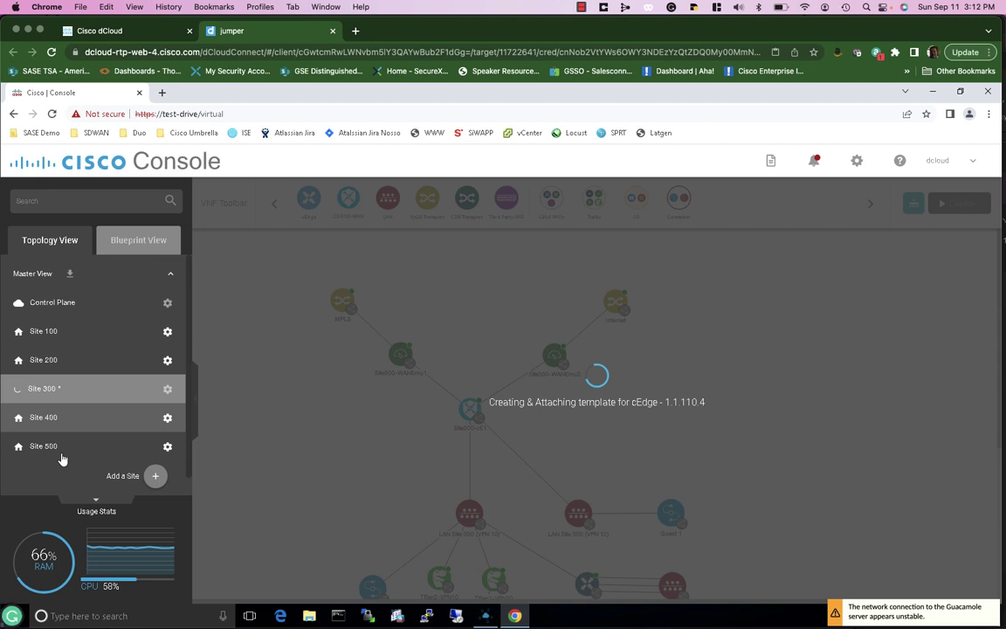
{"action": "left_click", "coordinate": [62, 454]}
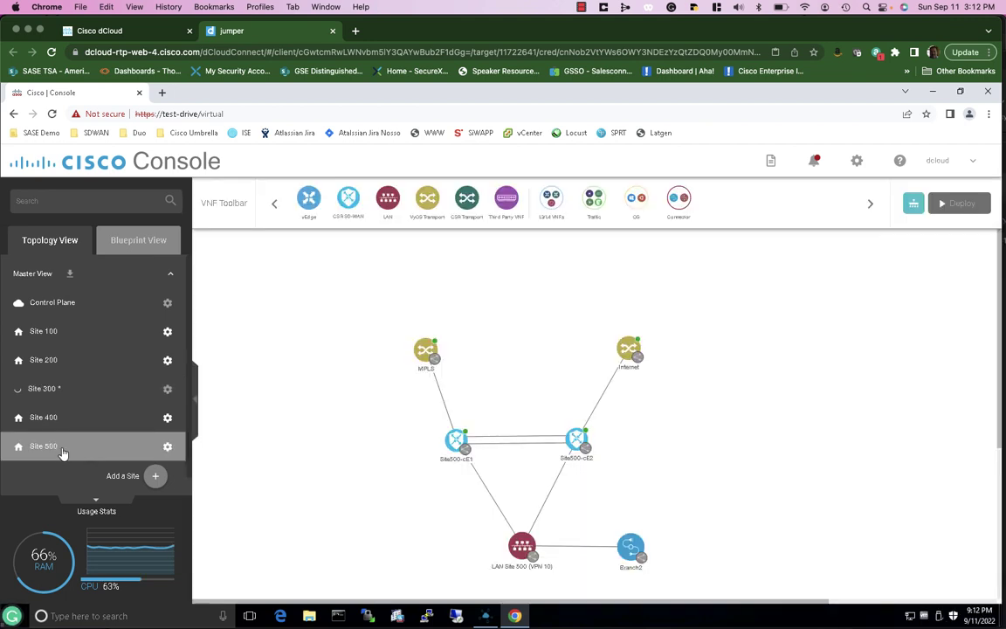
Change Site500-cE1's System IP from 1.1.50.1 to 1.1.111.4 and save
{"action": "right_click", "coordinate": [454, 441]}
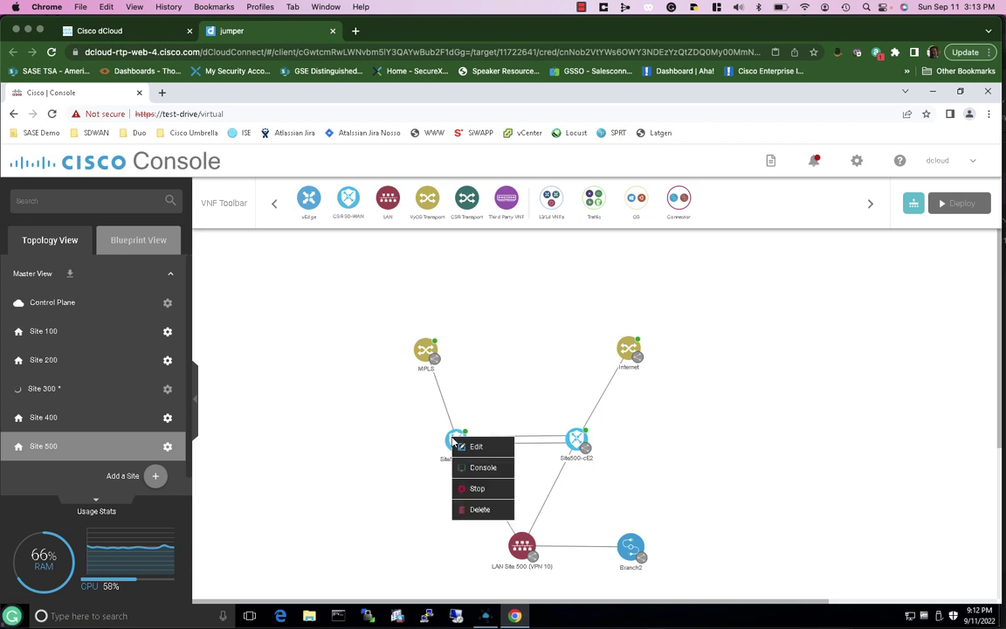
{"action": "left_click", "coordinate": [509, 401]}
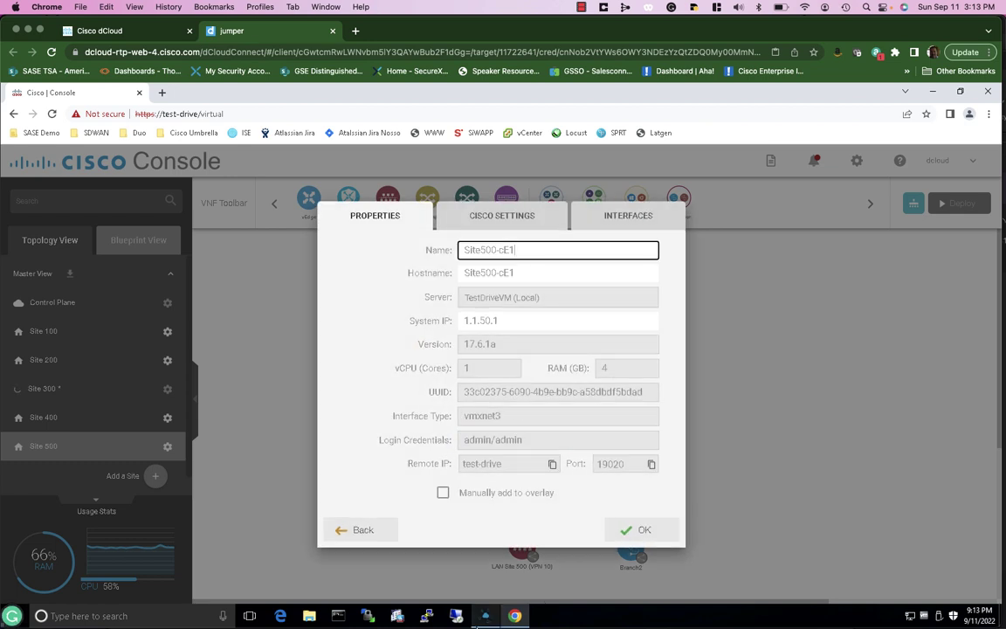
{"action": "left_click", "coordinate": [485, 616]}
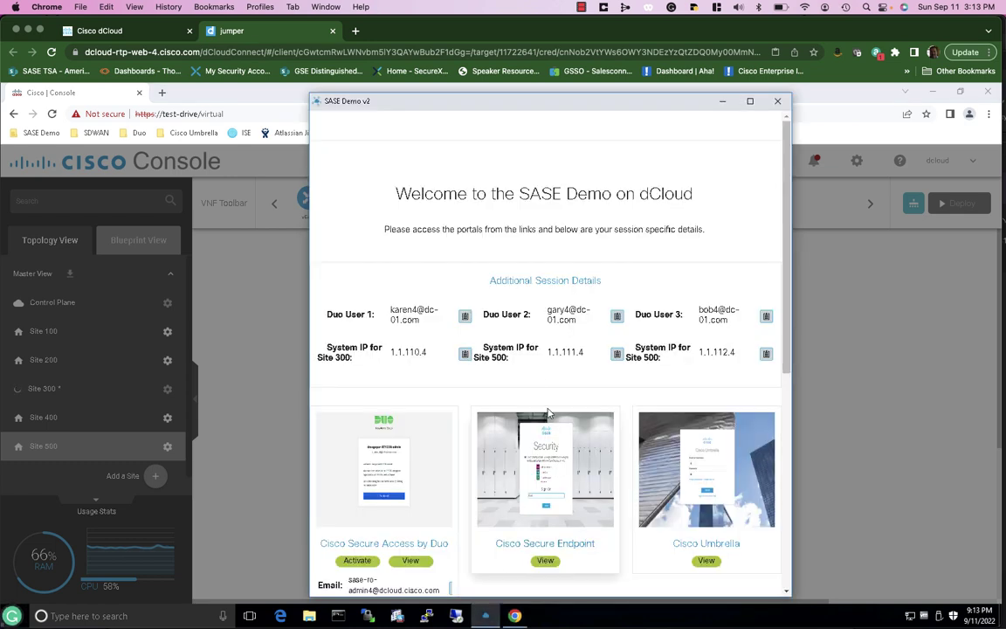
{"action": "left_click", "coordinate": [617, 354]}
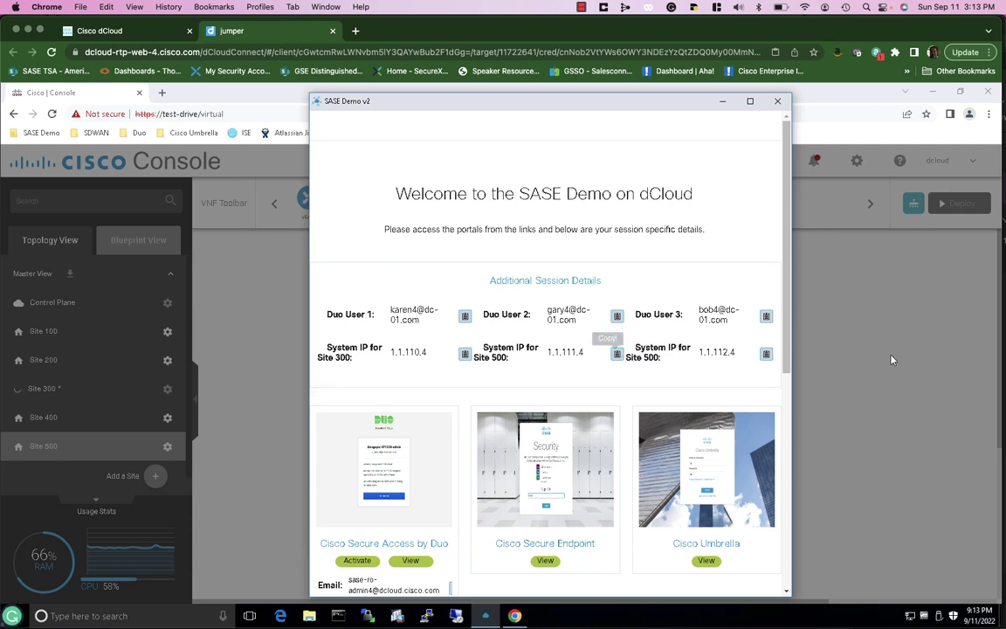
{"action": "left_click", "coordinate": [892, 354]}
{"action": "left_click", "coordinate": [505, 319]}
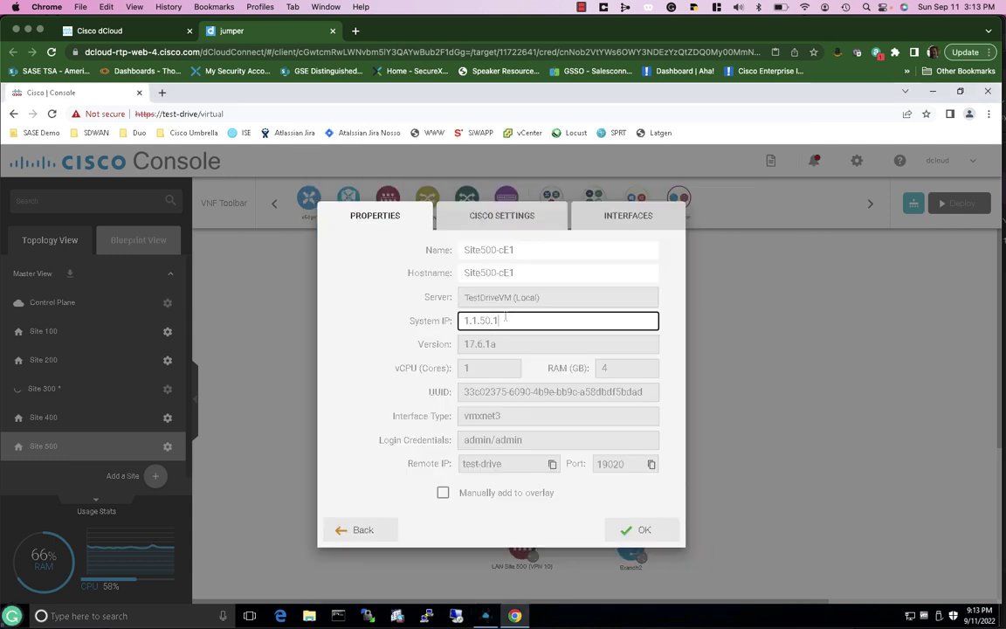
{"action": "key", "text": "BackSpace"}
{"action": "key", "text": "BackSpace"}
{"action": "key", "text": "BackSpace"}
{"action": "right_click", "coordinate": [482, 320]}
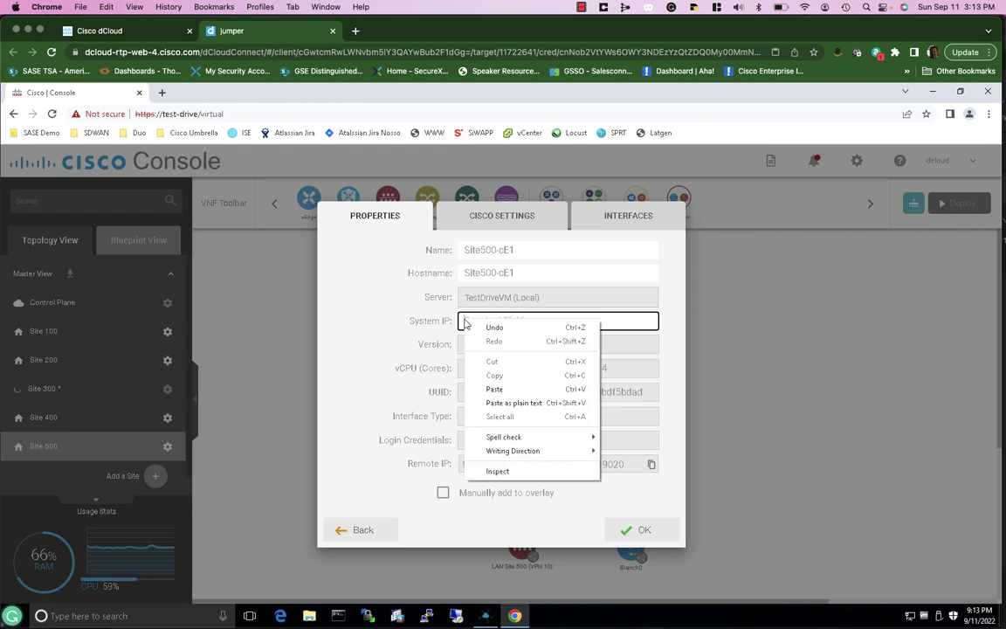
{"action": "left_click", "coordinate": [496, 387]}
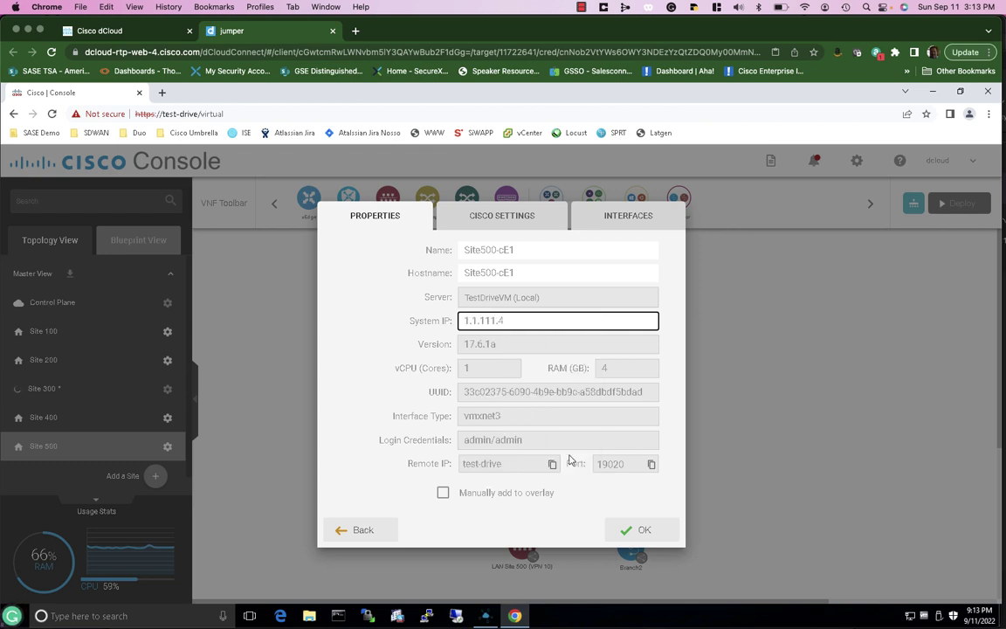
{"action": "left_click", "coordinate": [636, 532]}
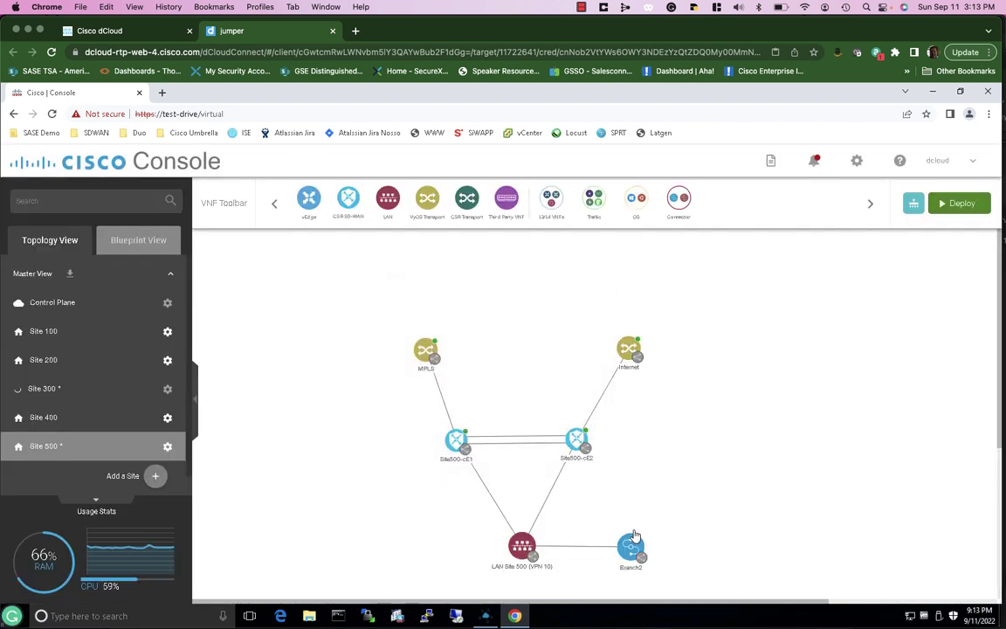
Change Site500-cE2's System IP from 1.1.50.2 to 1.1.112.4 and save
{"action": "right_click", "coordinate": [575, 444]}
{"action": "left_click", "coordinate": [599, 449]}
{"action": "left_click", "coordinate": [485, 613]}
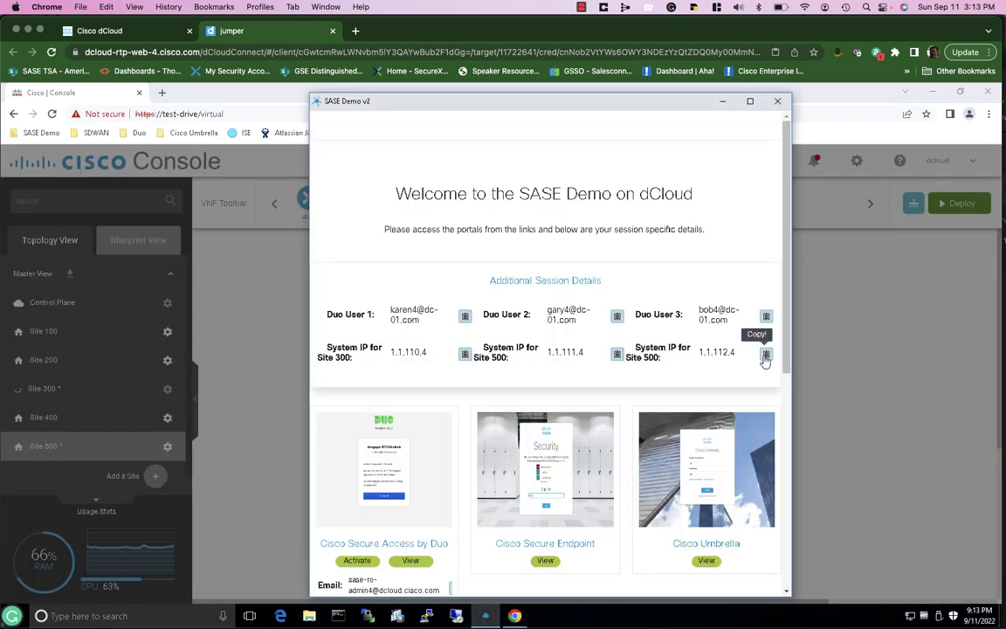
{"action": "left_click", "coordinate": [765, 355]}
{"action": "left_click", "coordinate": [840, 404]}
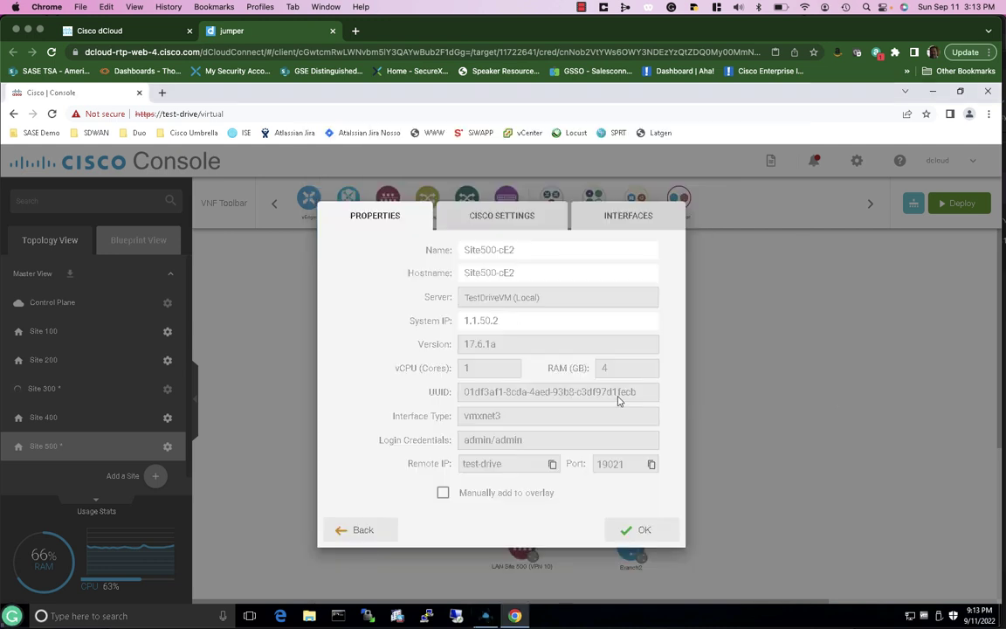
{"action": "left_click", "coordinate": [532, 319]}
{"action": "key", "text": "BackSpace"}
{"action": "key", "text": "BackSpace"}
{"action": "key", "text": "BackSpace"}
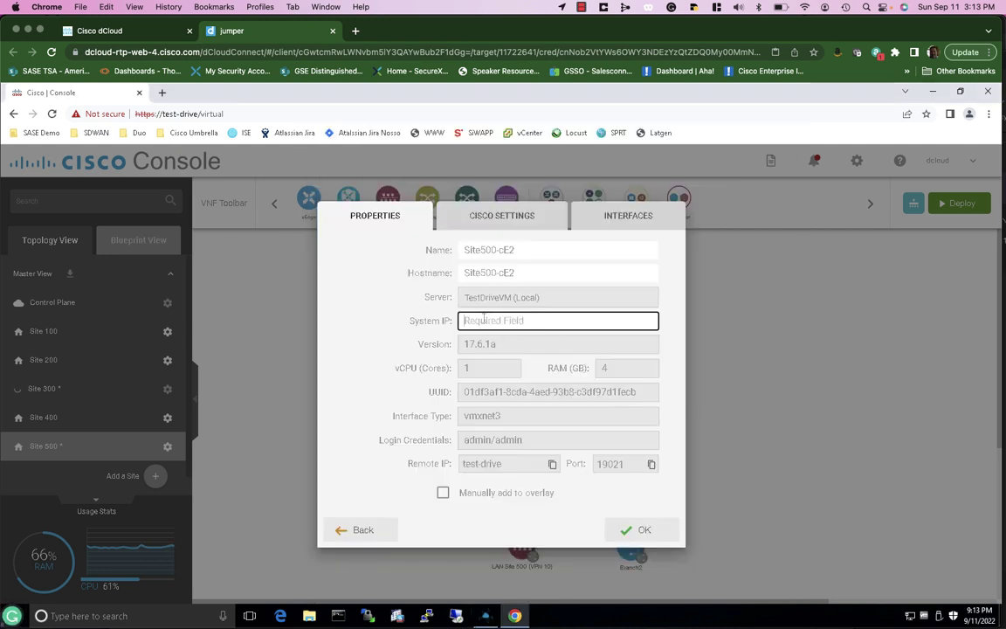
{"action": "right_click", "coordinate": [483, 320]}
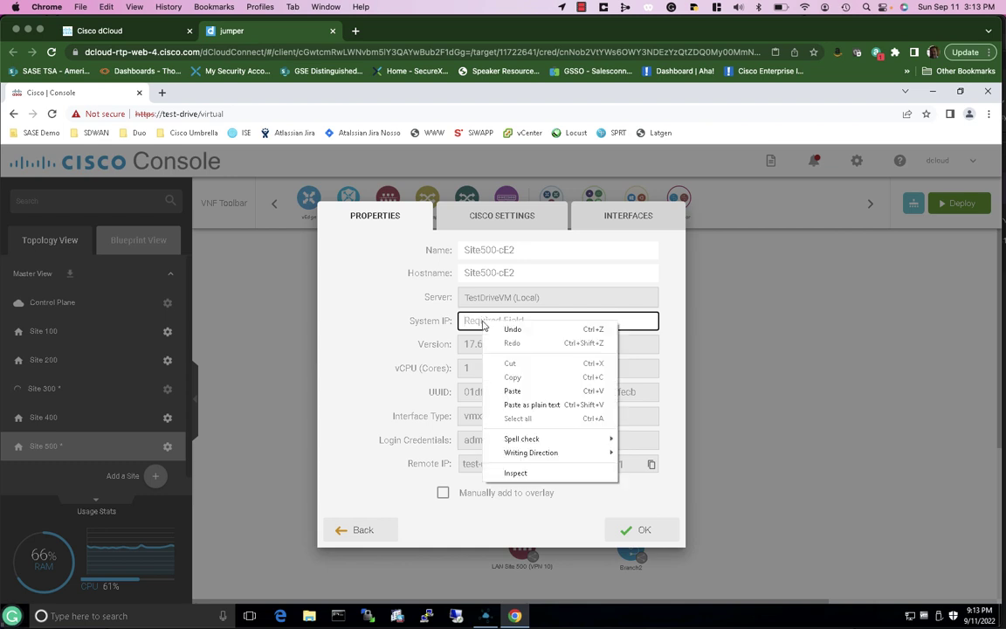
{"action": "left_click", "coordinate": [510, 388]}
{"action": "left_click", "coordinate": [640, 530]}
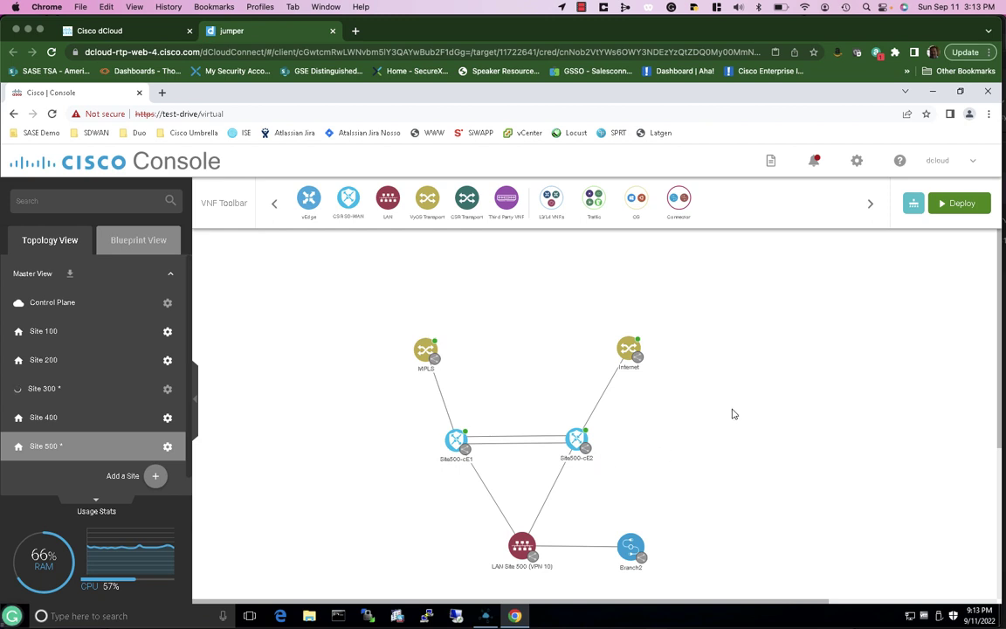
Deploy the updated configuration and check that Site 300 and Site 500 finish applying
{"action": "left_click", "coordinate": [960, 206]}
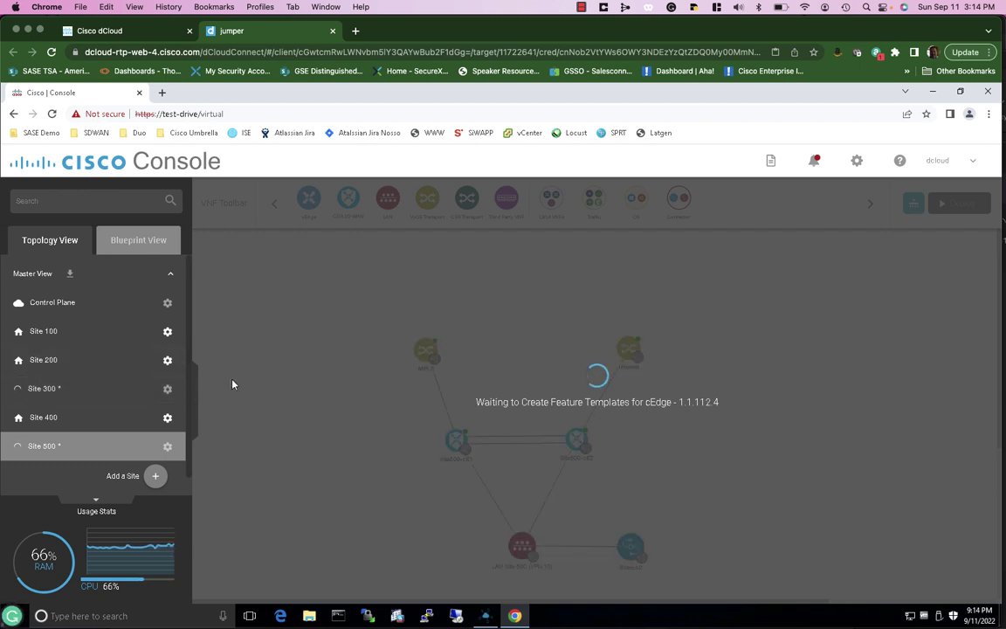
{"action": "left_click", "coordinate": [153, 392]}
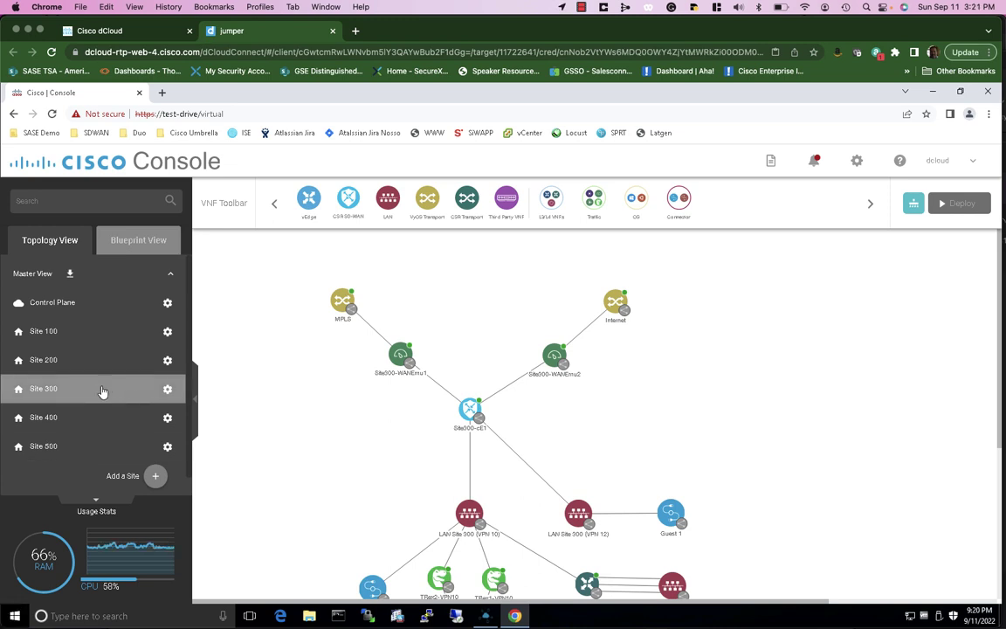
{"action": "left_click", "coordinate": [92, 452]}
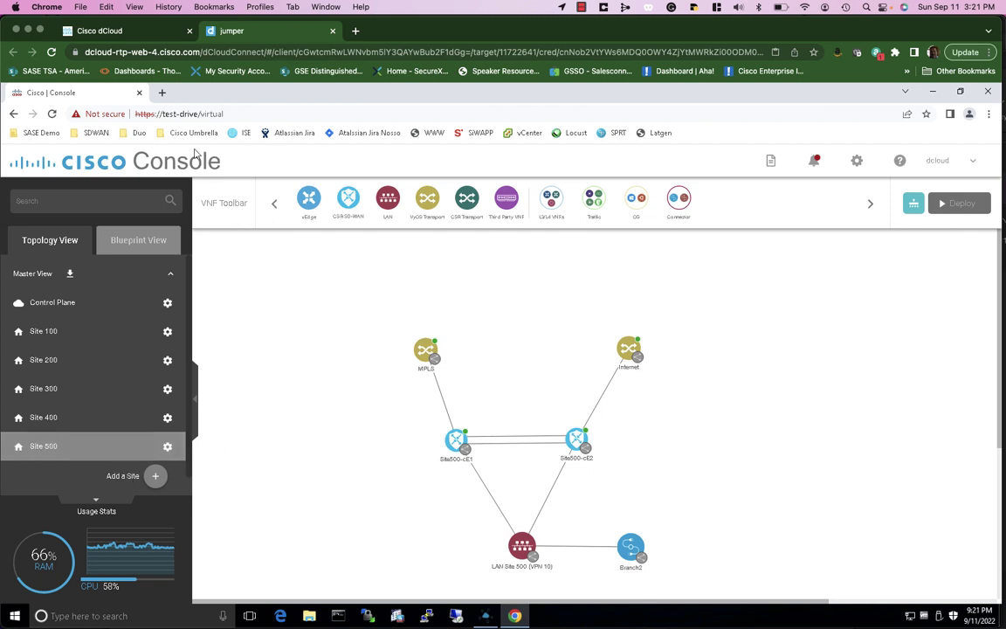
Close the console browser, SASE Demo window and jumper tab, then show the jumper's connection details
{"action": "left_click", "coordinate": [139, 92]}
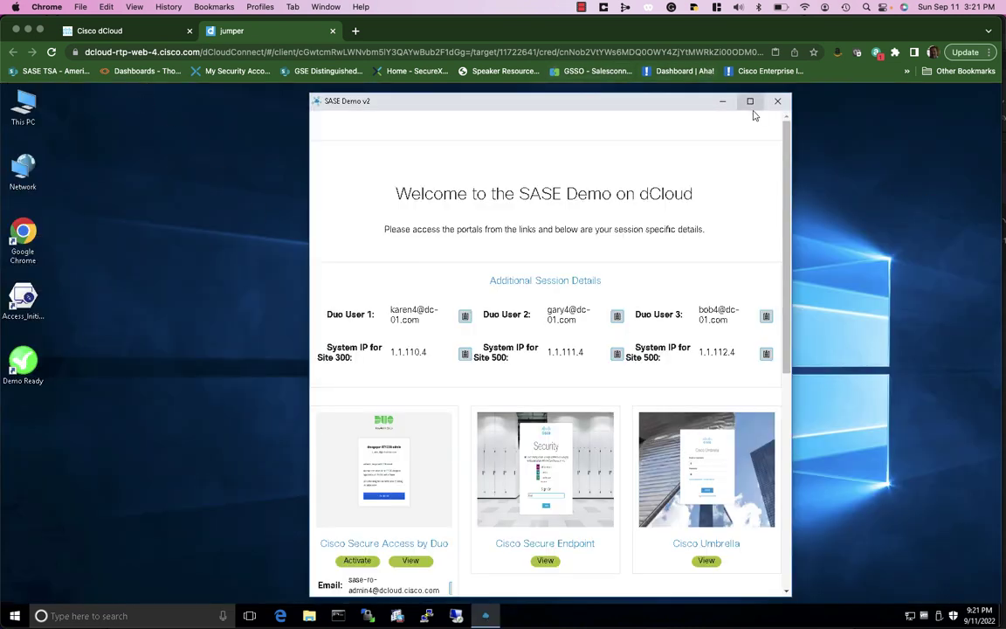
{"action": "left_click", "coordinate": [777, 101]}
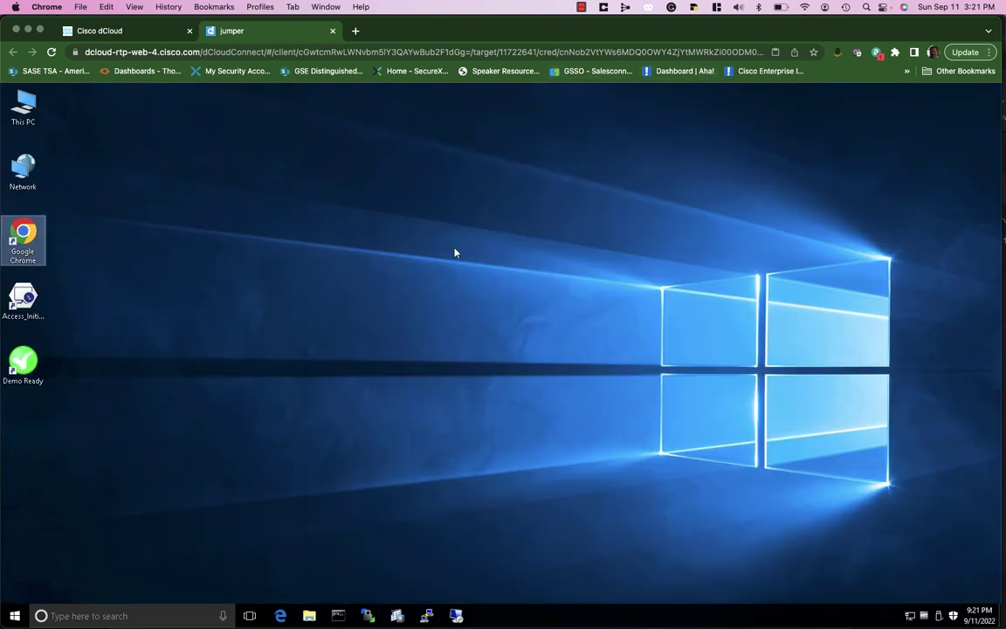
{"action": "left_click", "coordinate": [333, 32]}
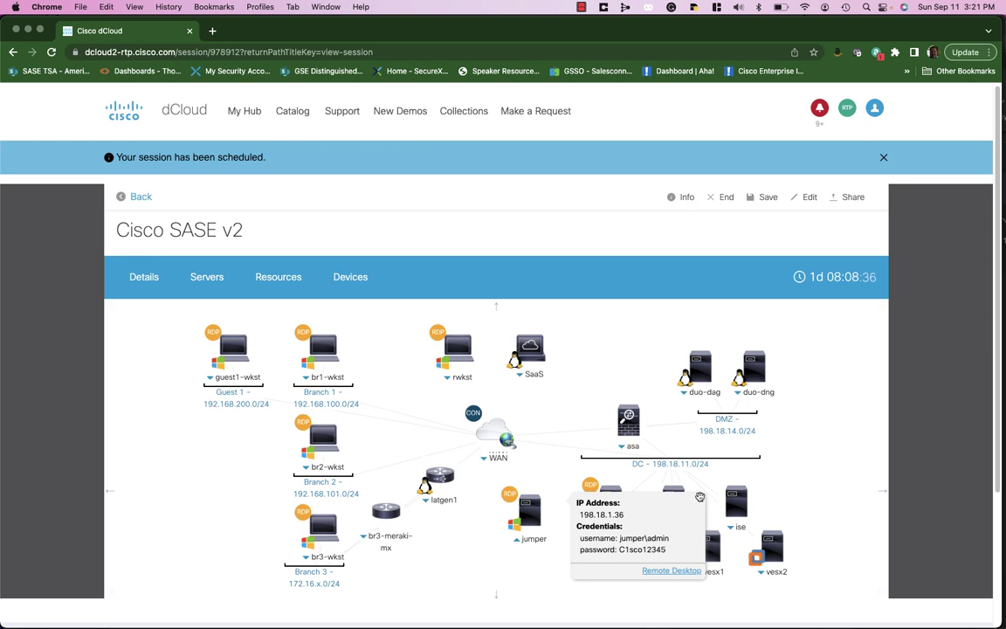
{"action": "left_click", "coordinate": [699, 497]}
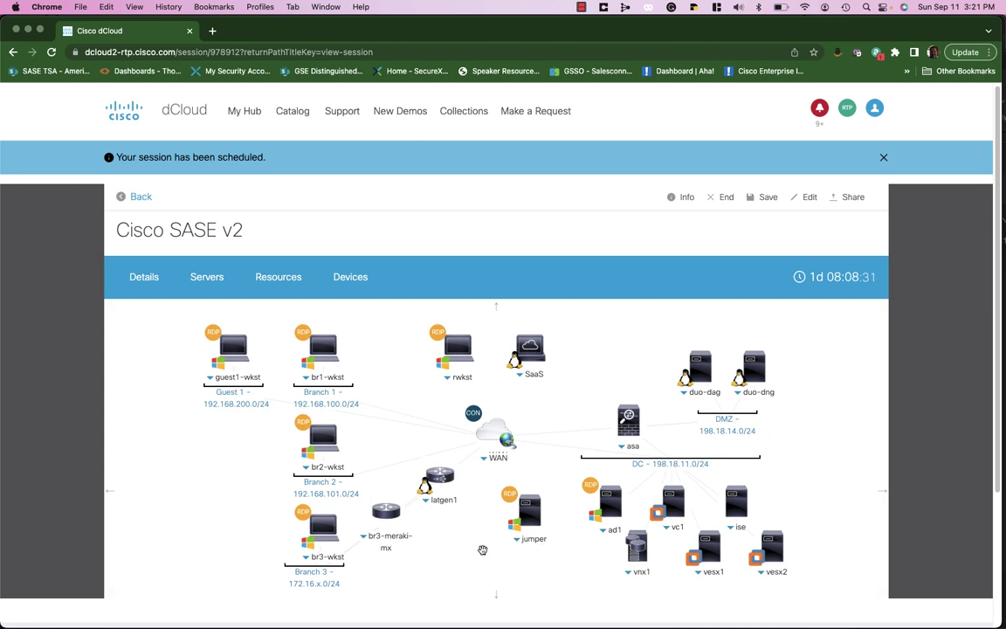
{"action": "left_click", "coordinate": [533, 541]}
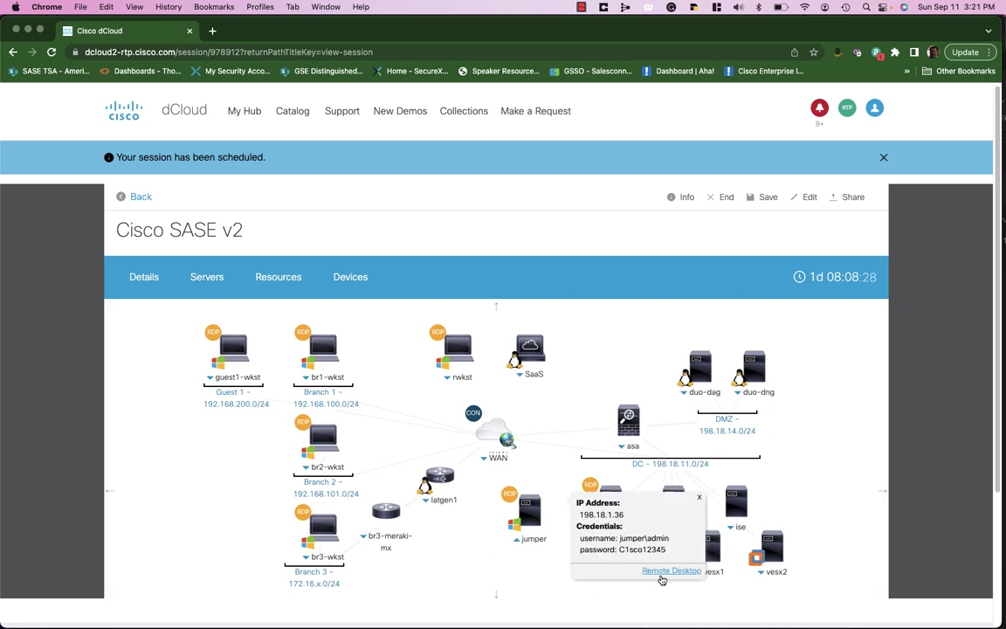
Reconnect to the jumper desktop and open the Cisco Umbrella portal from the Demo Ready page
{"action": "left_click", "coordinate": [662, 573]}
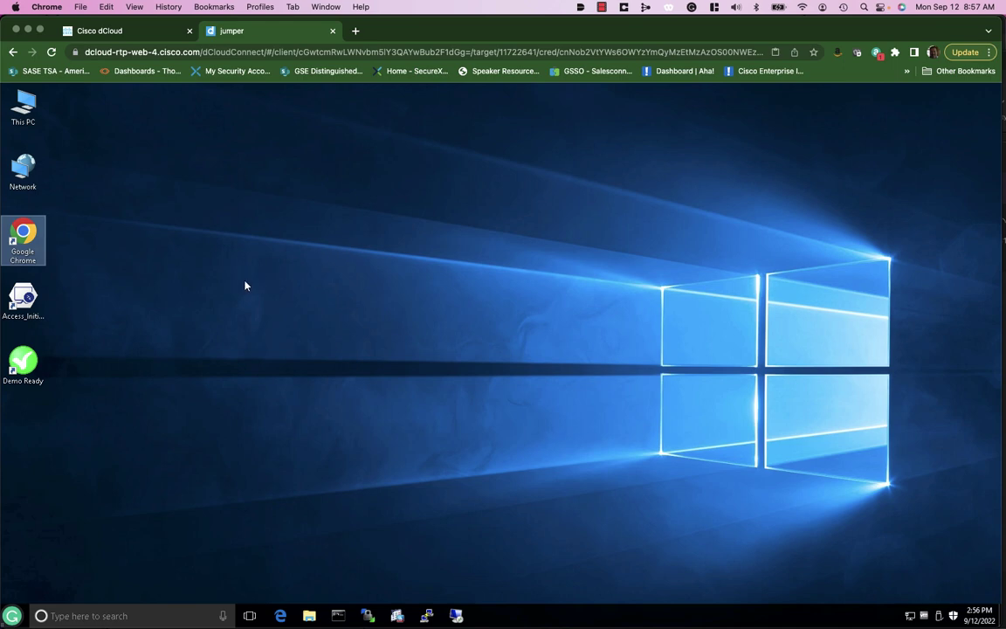
{"action": "left_click", "coordinate": [26, 360]}
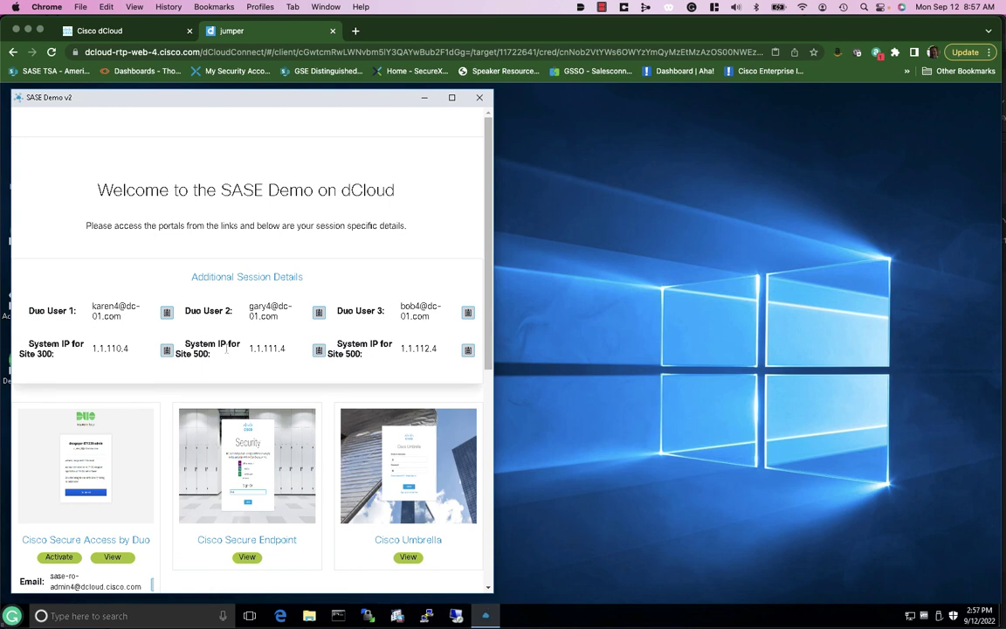
{"action": "scroll", "coordinate": [225, 353], "scroll_direction": "down", "scroll_amount": 3}
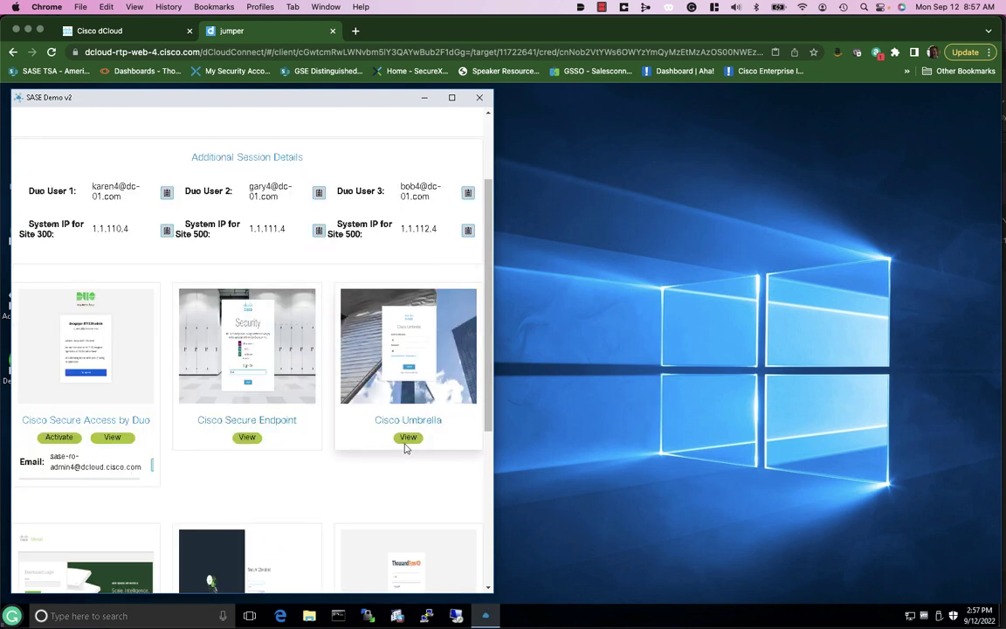
{"action": "left_click", "coordinate": [407, 437]}
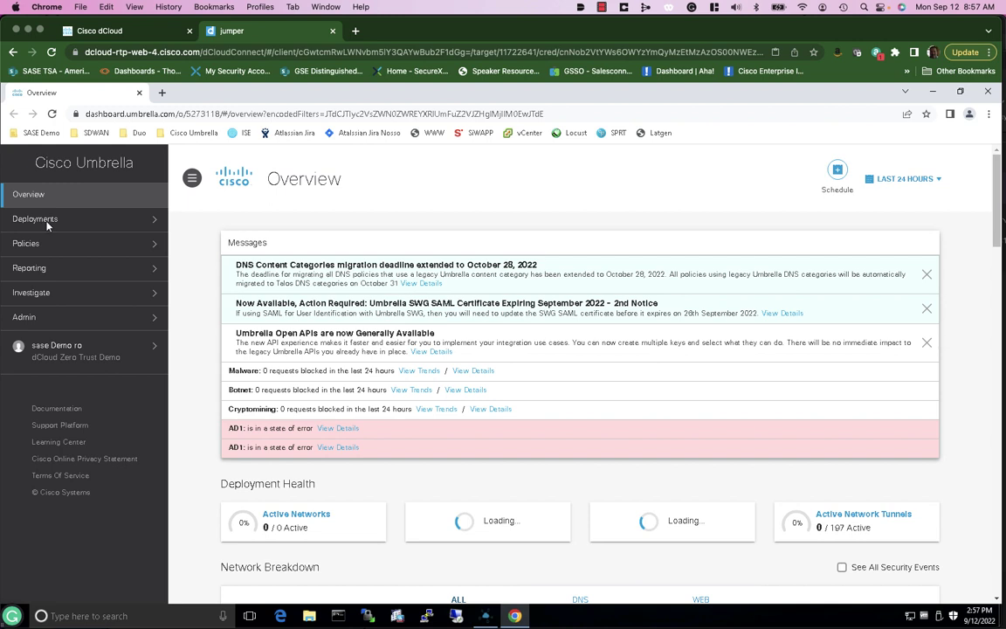
Show Umbrella's Deployments > Network Tunnels list with 0 active and 187 inactive tunnels
{"action": "left_click", "coordinate": [48, 225]}
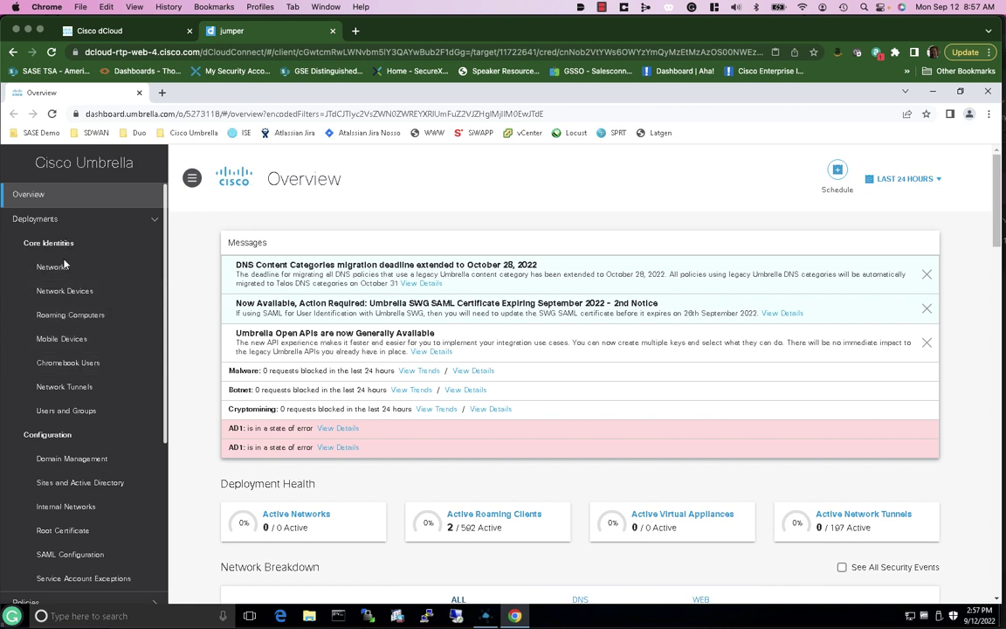
{"action": "left_click", "coordinate": [81, 394]}
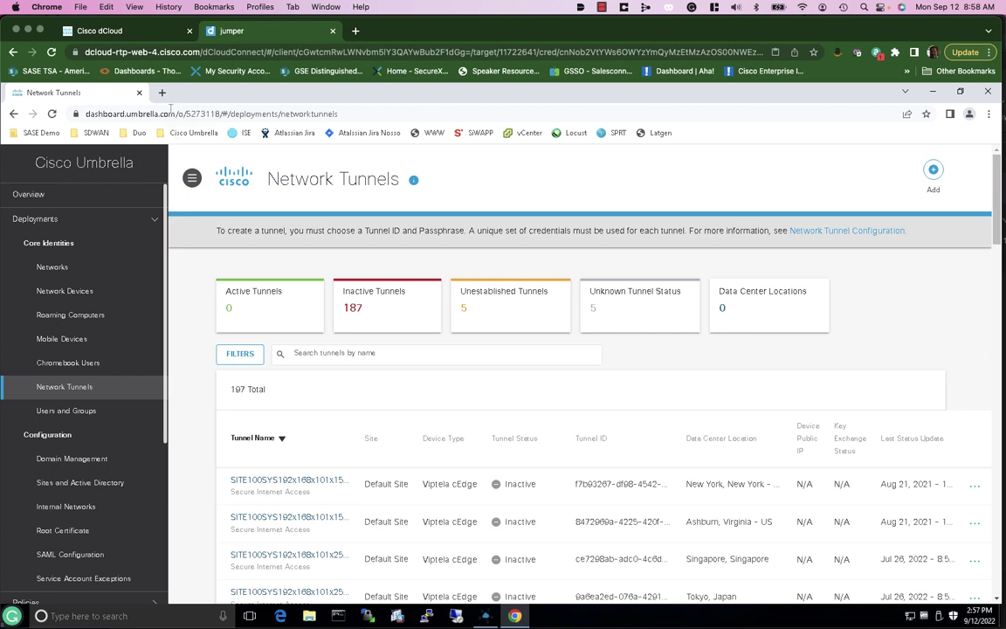
Open vManage from the SDWAN bookmark in a new tab and sign in with the admin account's password
{"action": "left_click", "coordinate": [161, 94]}
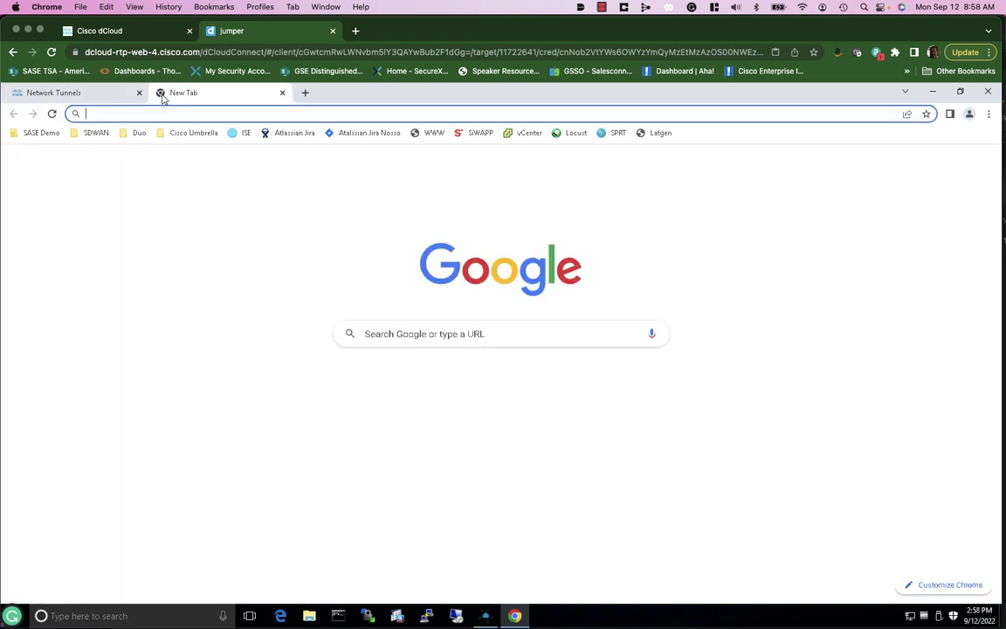
{"action": "left_click", "coordinate": [87, 136]}
{"action": "left_click", "coordinate": [96, 165]}
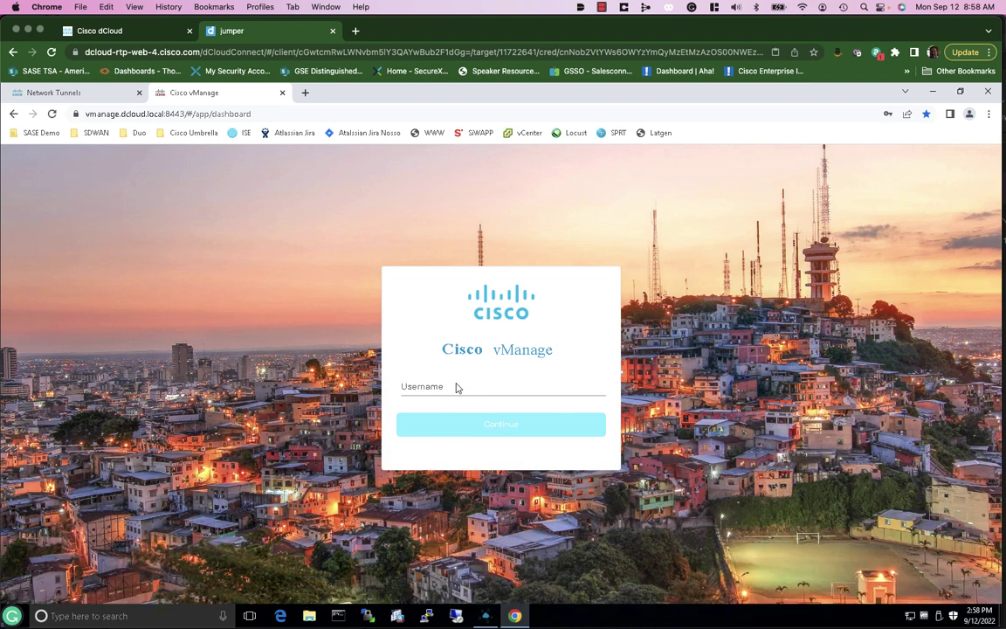
{"action": "left_click", "coordinate": [413, 385]}
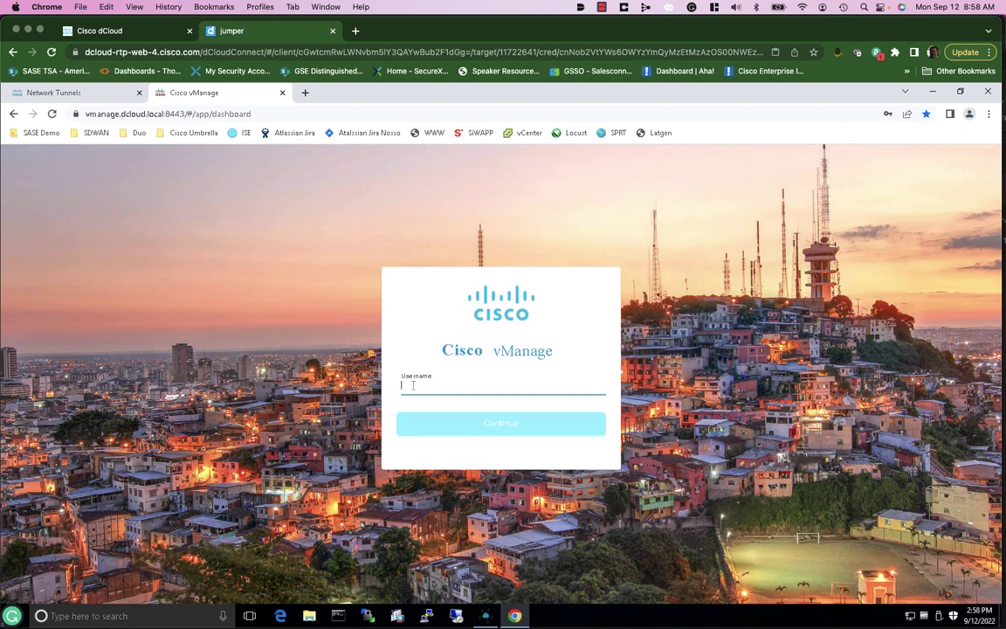
{"action": "type", "text": "admin"}
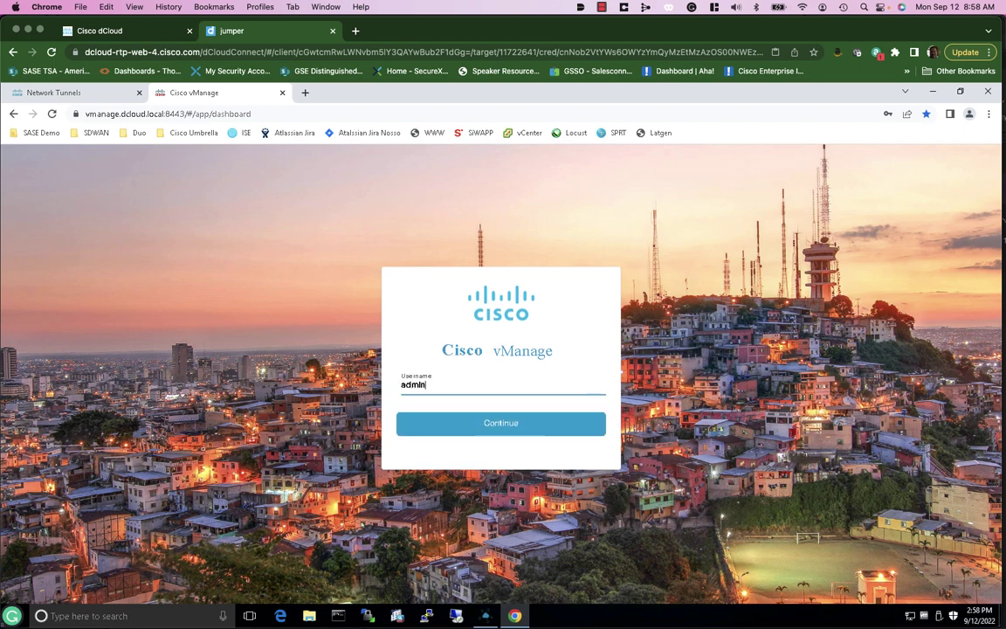
{"action": "key", "text": "Return"}
{"action": "key", "text": "Tab"}
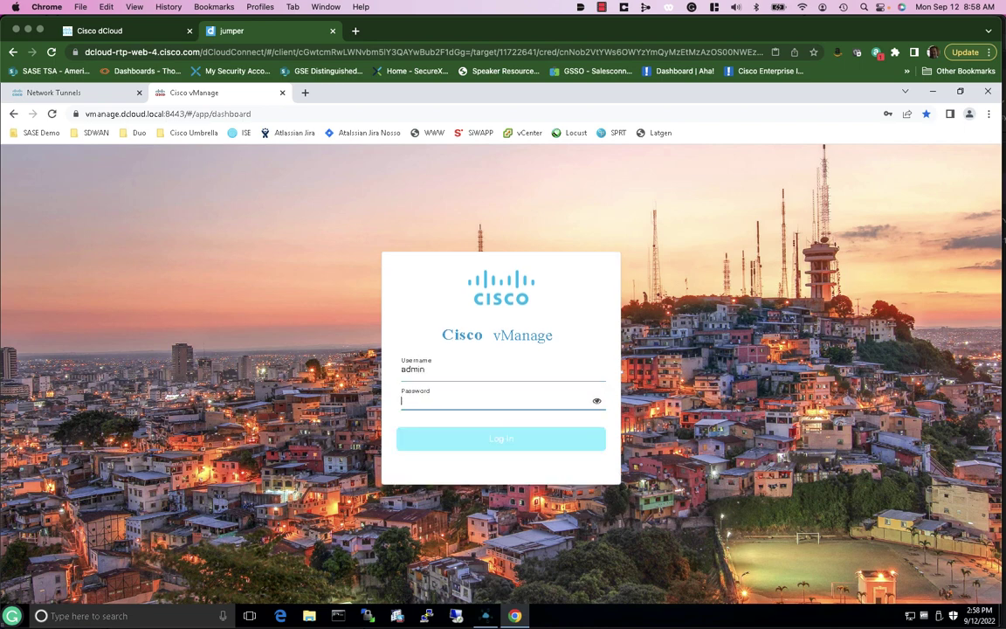
{"action": "type", "text": "••••••"}
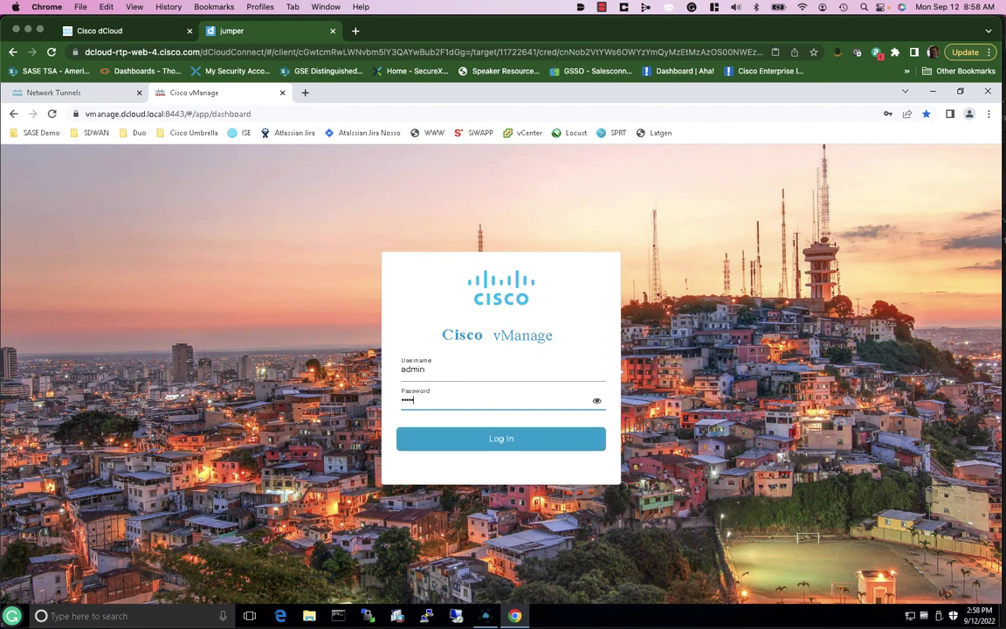
{"action": "type", "text": "••••"}
{"action": "key", "text": "Return"}
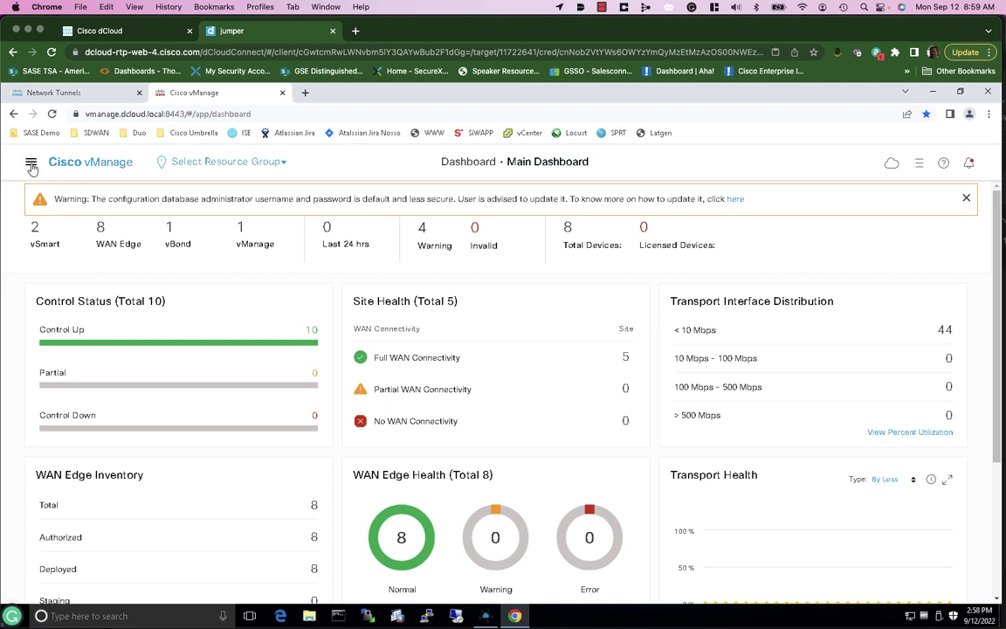
Go to the device templates list and filter it to site300
{"action": "left_click", "coordinate": [32, 166]}
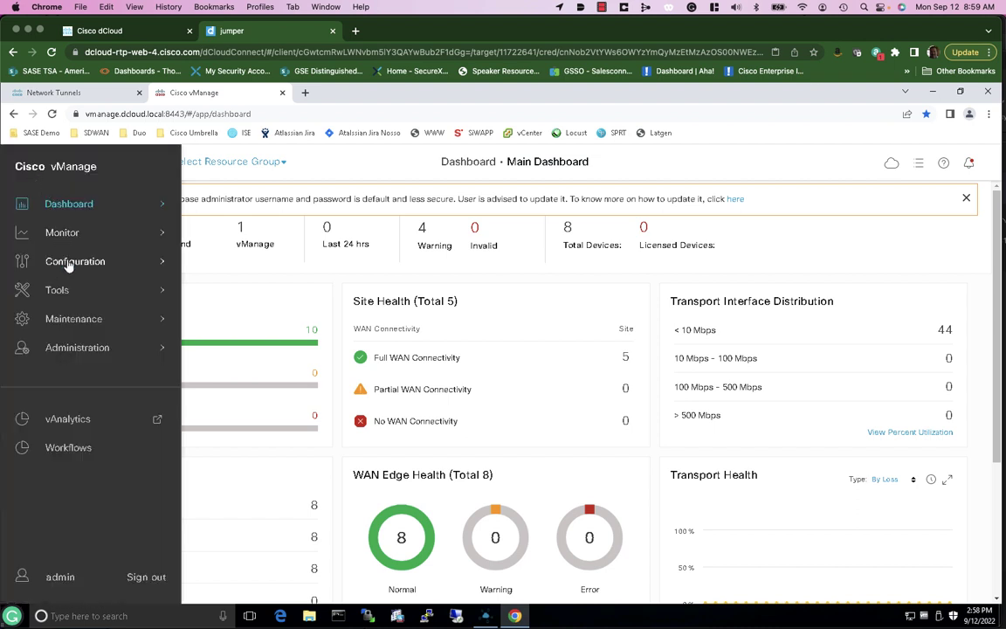
{"action": "mouse_move", "coordinate": [70, 263]}
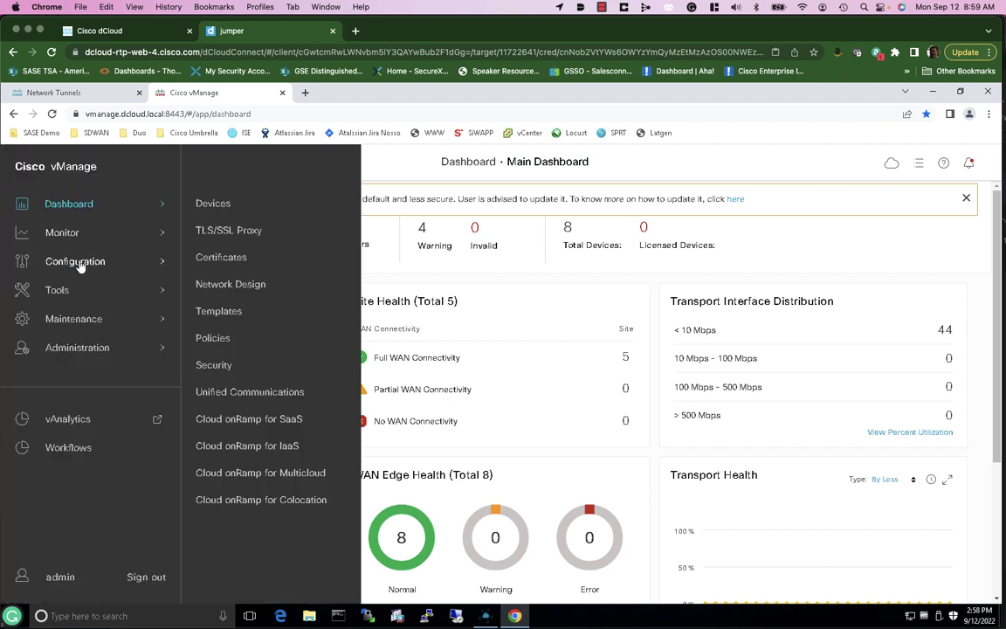
{"action": "left_click", "coordinate": [218, 312]}
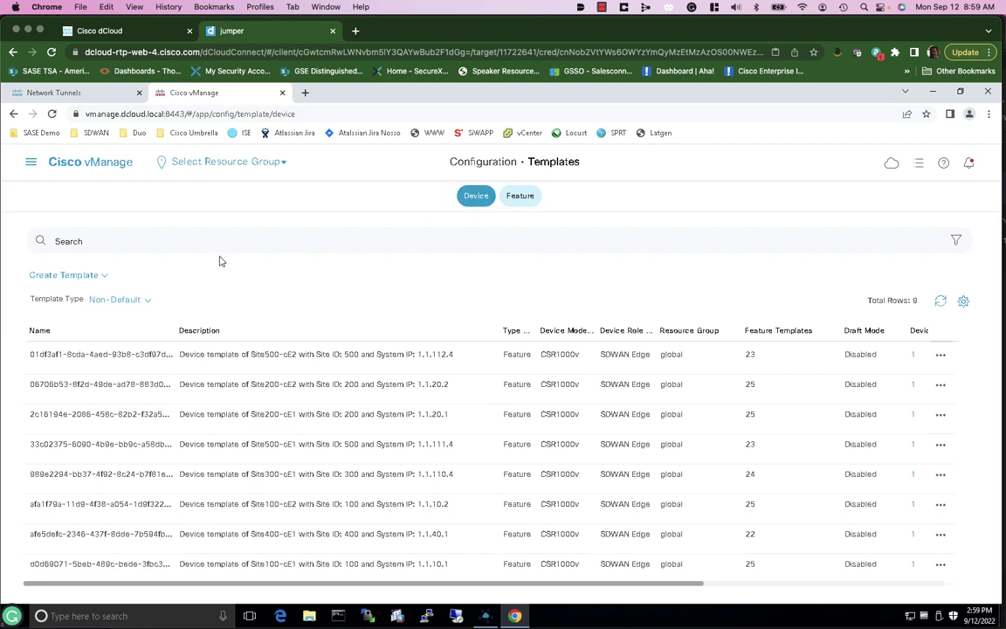
{"action": "left_click", "coordinate": [99, 241]}
{"action": "type", "text": "site300"}
{"action": "key", "text": "Return"}
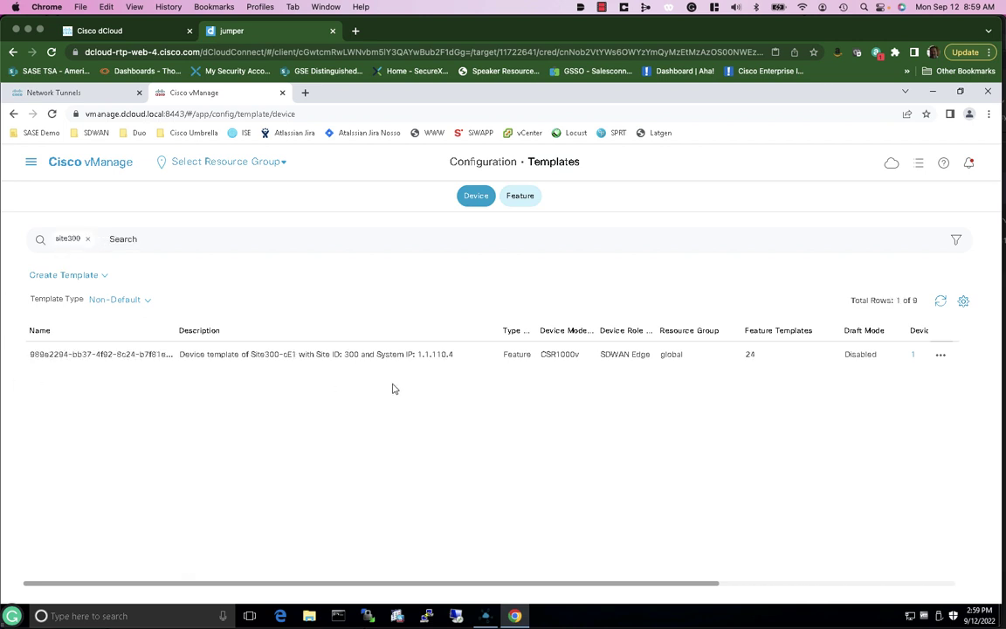
Check that Site300-cE1 is attached to the Site300 template, then bring up its actions
{"action": "left_click", "coordinate": [911, 359]}
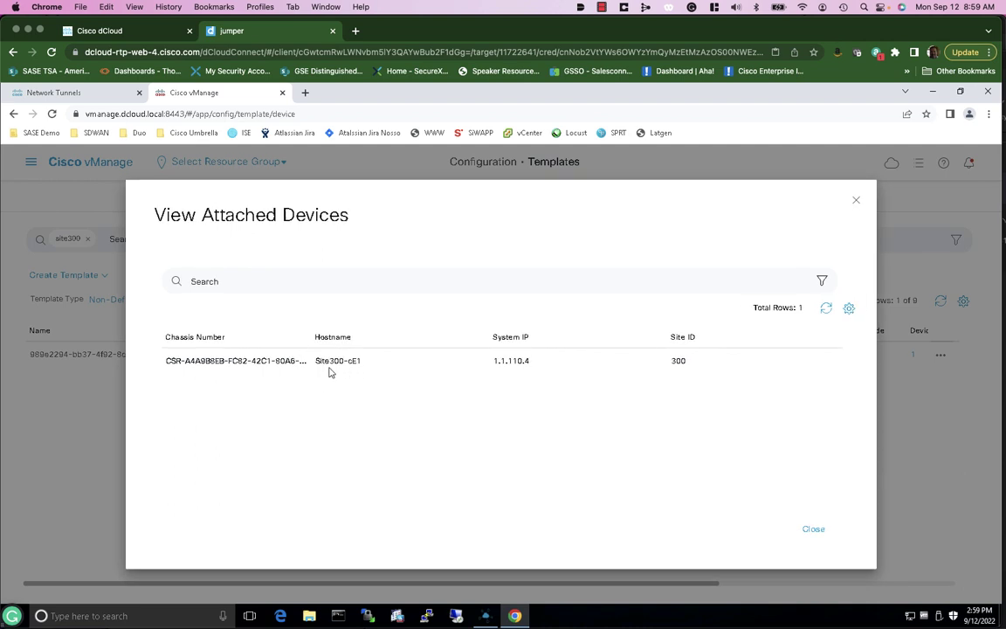
{"action": "left_click", "coordinate": [812, 530]}
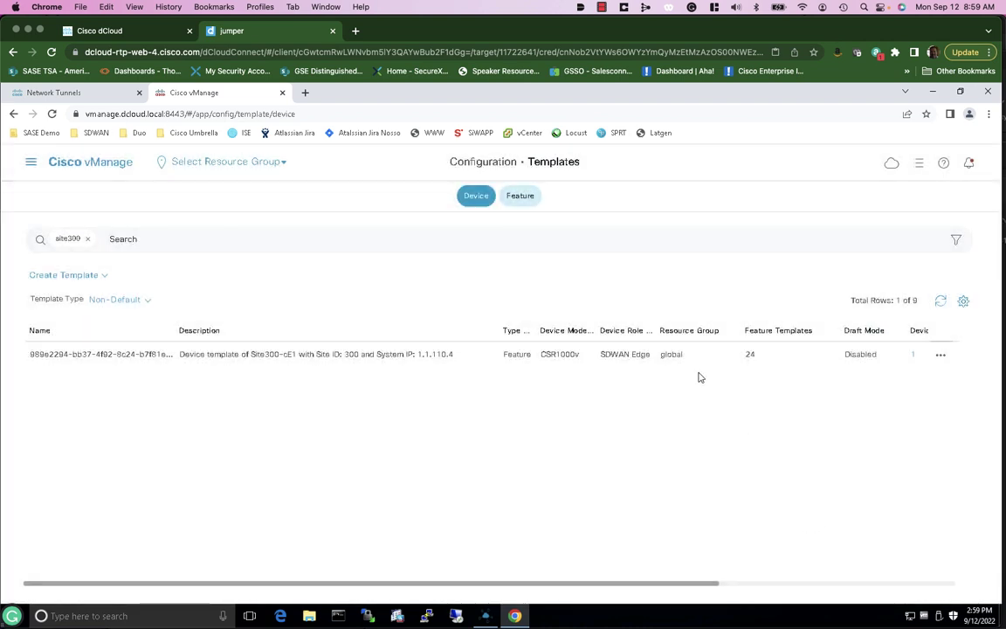
{"action": "left_click", "coordinate": [940, 356]}
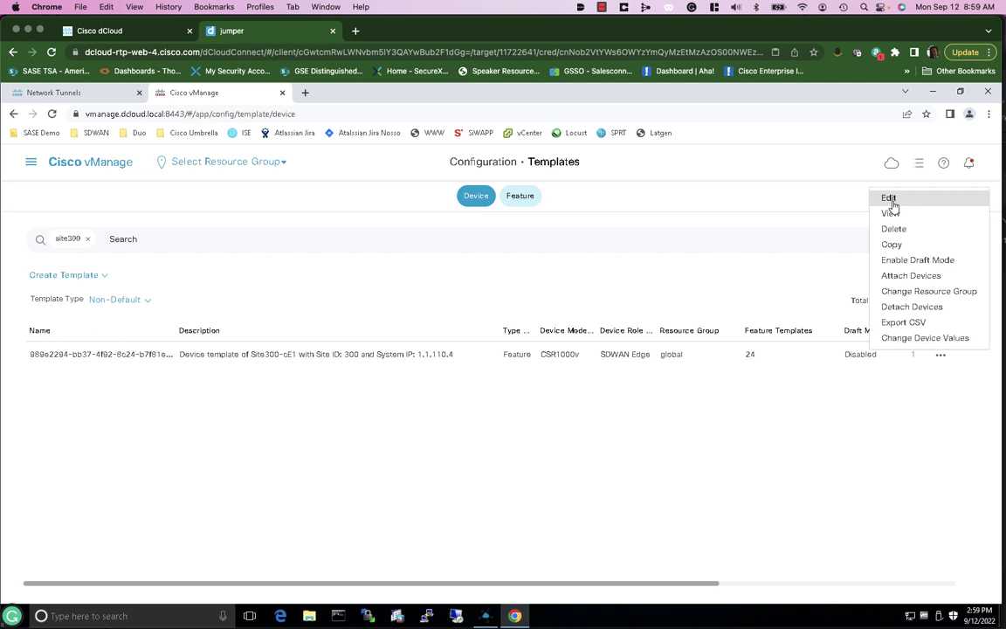
Edit the Site300 template and add SASE_Demo_SIG_AS as its Secure Internet Gateway in Transport & Management VPN
{"action": "left_click", "coordinate": [890, 199]}
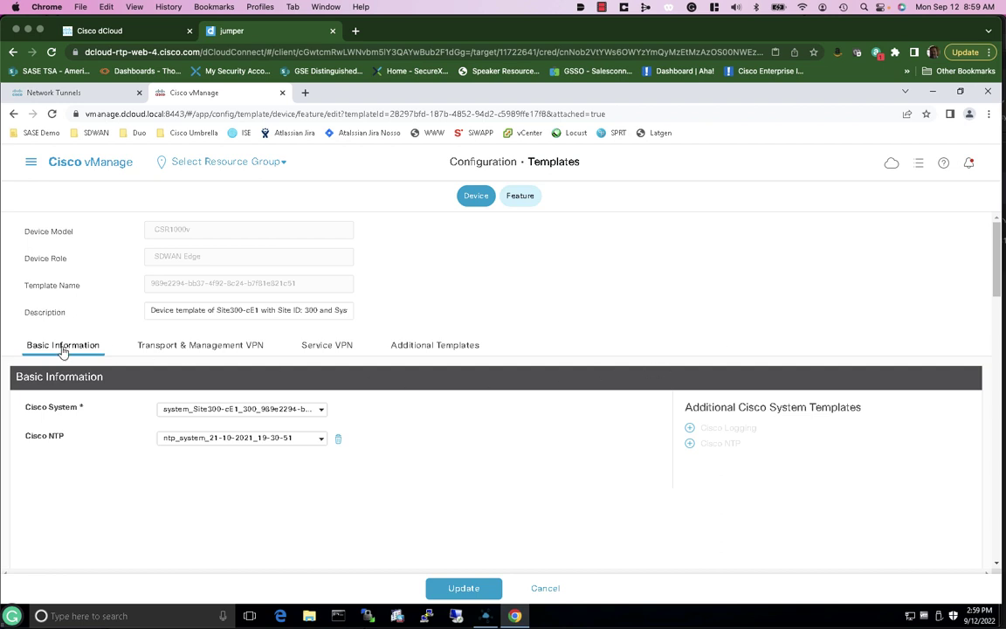
{"action": "left_click", "coordinate": [195, 345]}
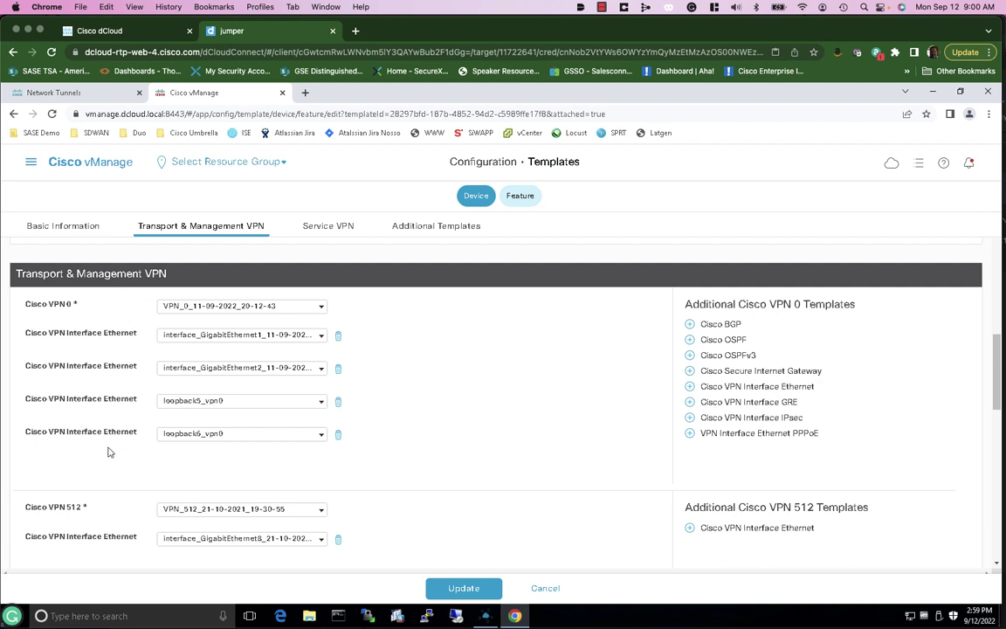
{"action": "left_click", "coordinate": [773, 376]}
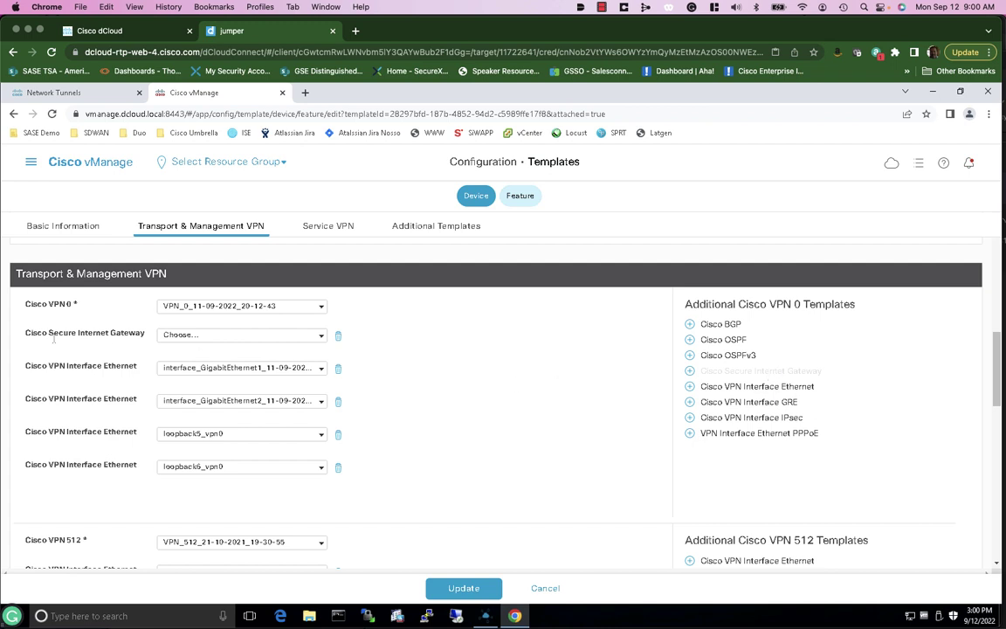
{"action": "left_click", "coordinate": [321, 337]}
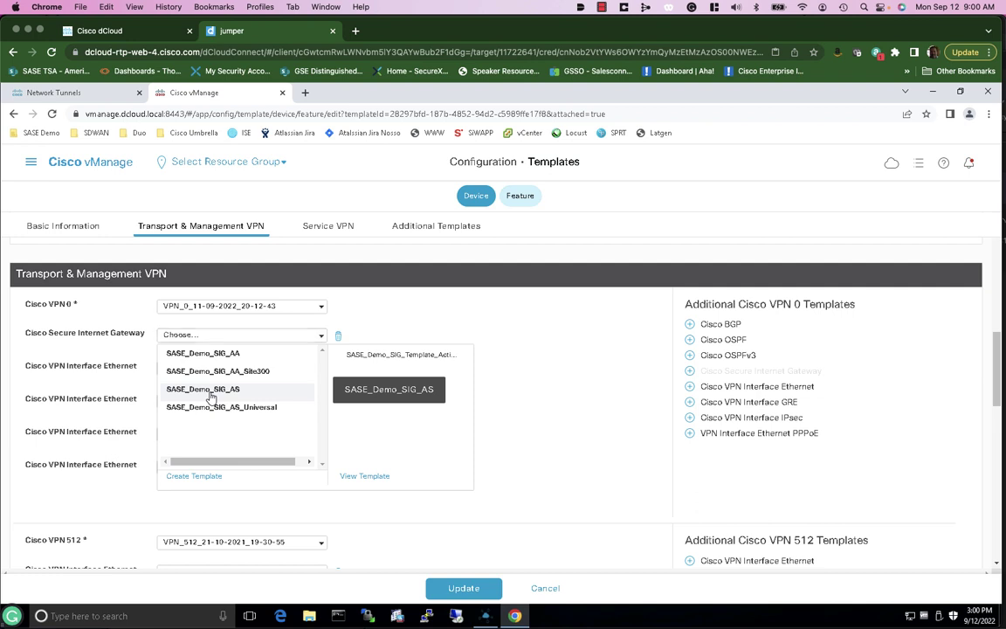
{"action": "left_click", "coordinate": [210, 397]}
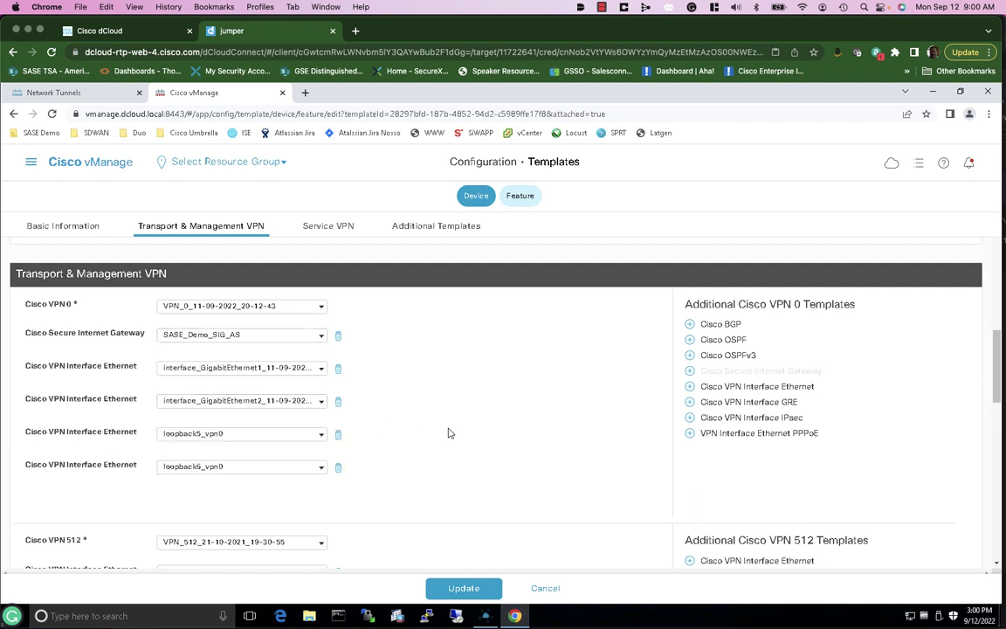
{"action": "left_click", "coordinate": [321, 337]}
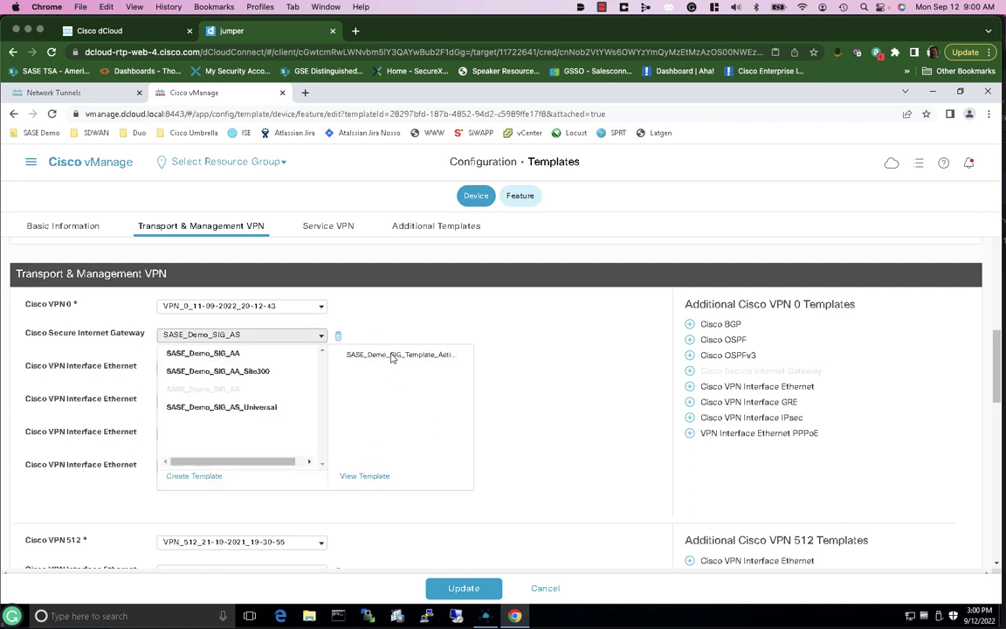
View the SASE_Demo_SIG_AS template: ipsec1 active with ipsec2 backup, Umbrella data centers set to Auto
{"action": "left_click", "coordinate": [374, 479]}
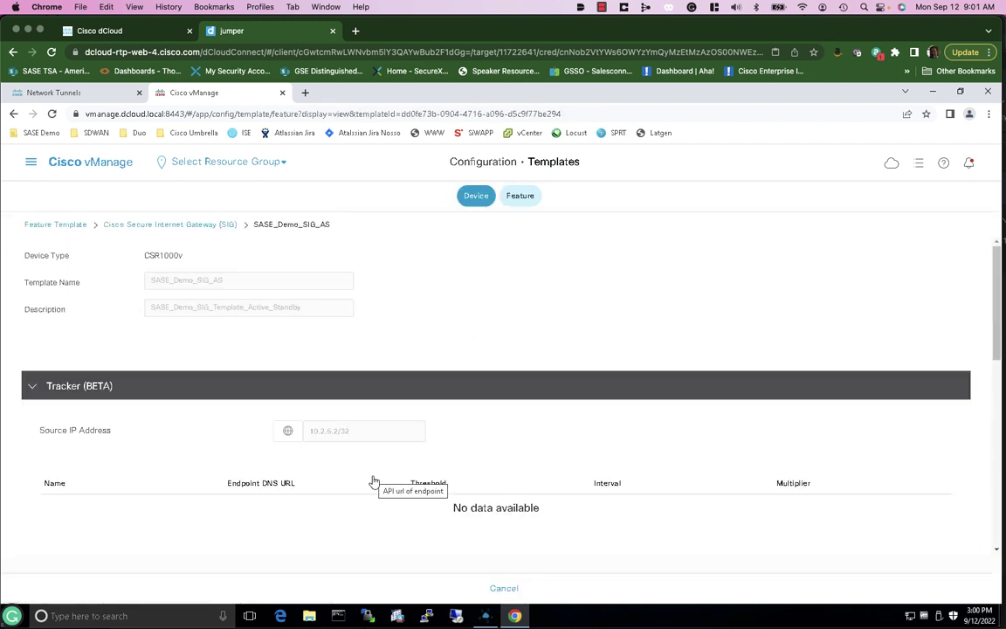
{"action": "scroll", "coordinate": [541, 434], "scroll_direction": "down", "scroll_amount": 2}
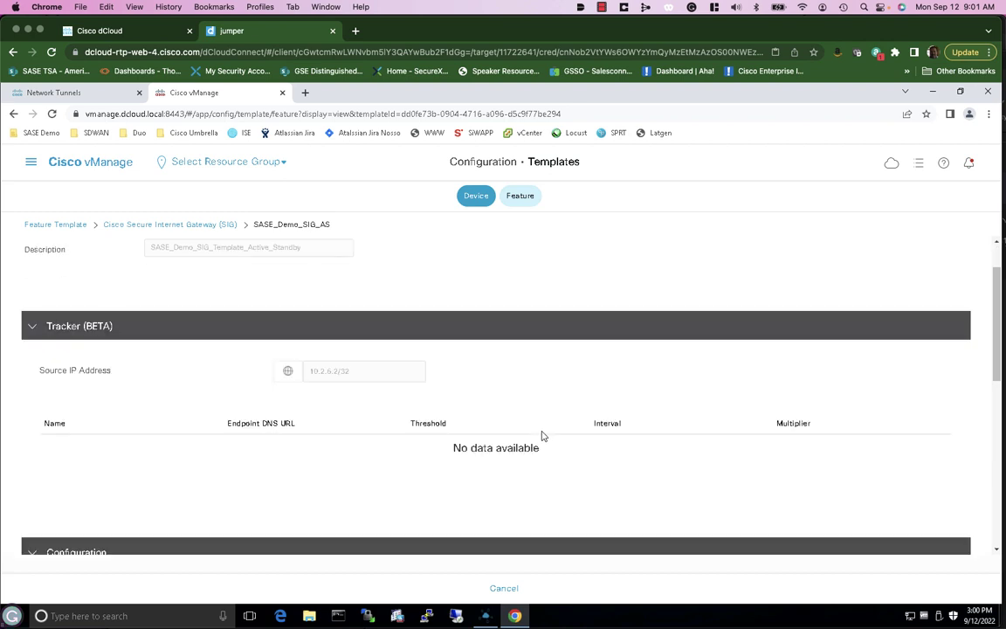
{"action": "scroll", "coordinate": [542, 433], "scroll_direction": "down", "scroll_amount": 4}
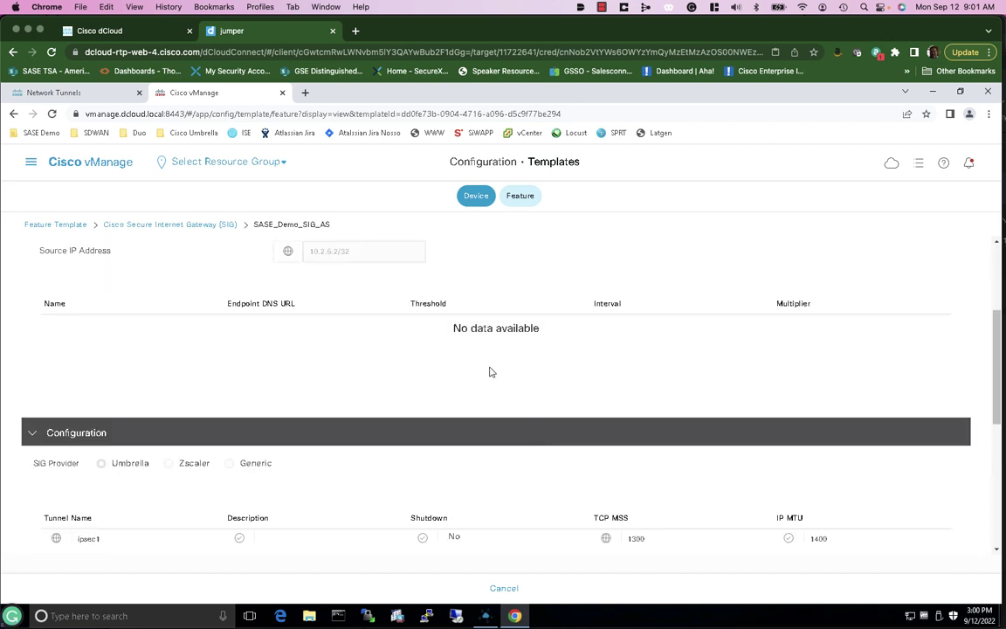
{"action": "scroll", "coordinate": [483, 388], "scroll_direction": "down", "scroll_amount": 6}
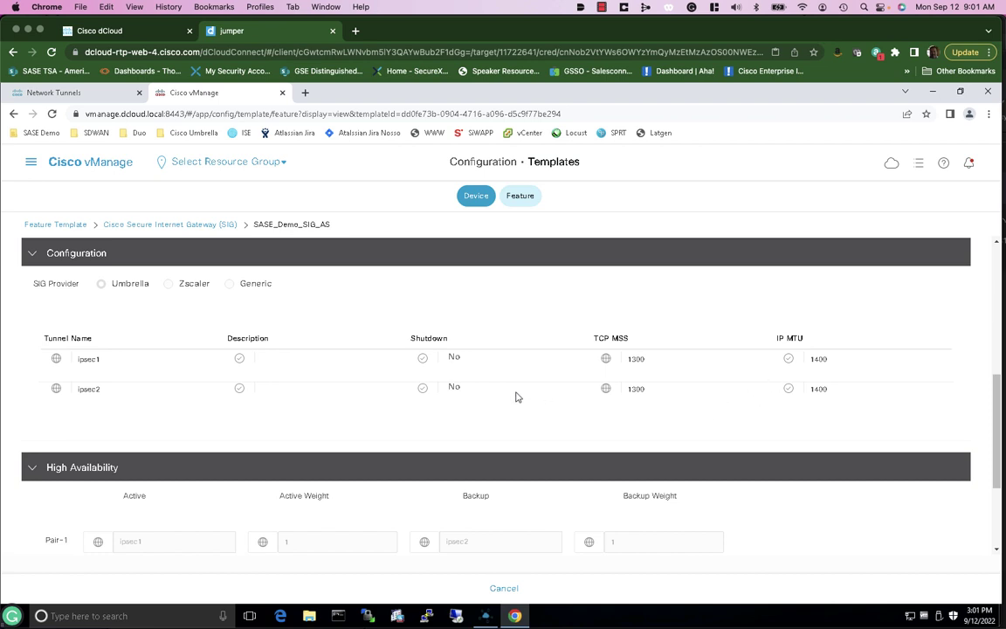
{"action": "scroll", "coordinate": [515, 396], "scroll_direction": "down", "scroll_amount": 1}
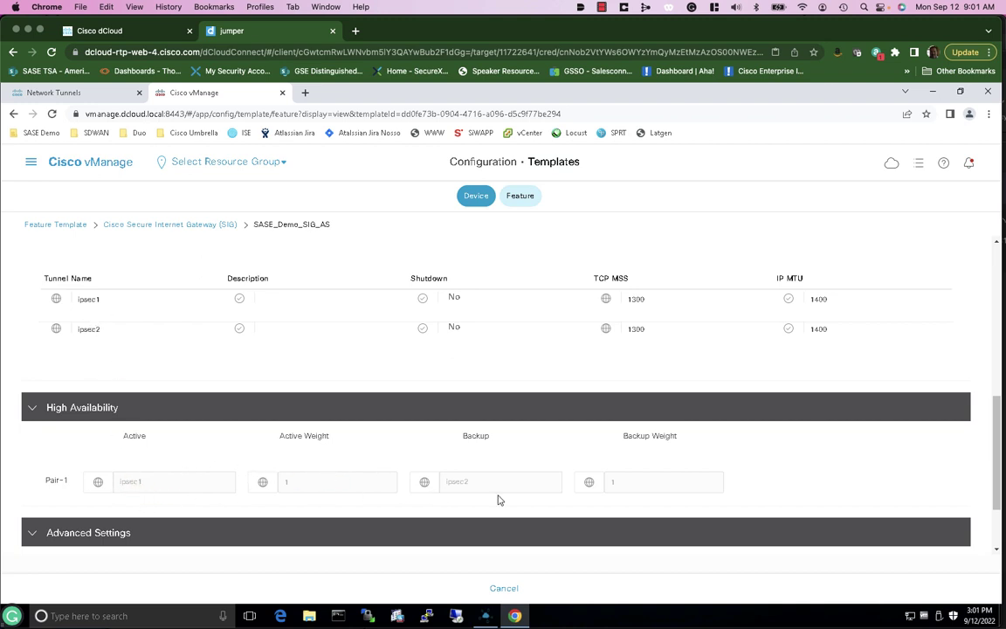
{"action": "scroll", "coordinate": [477, 495], "scroll_direction": "down", "scroll_amount": 1}
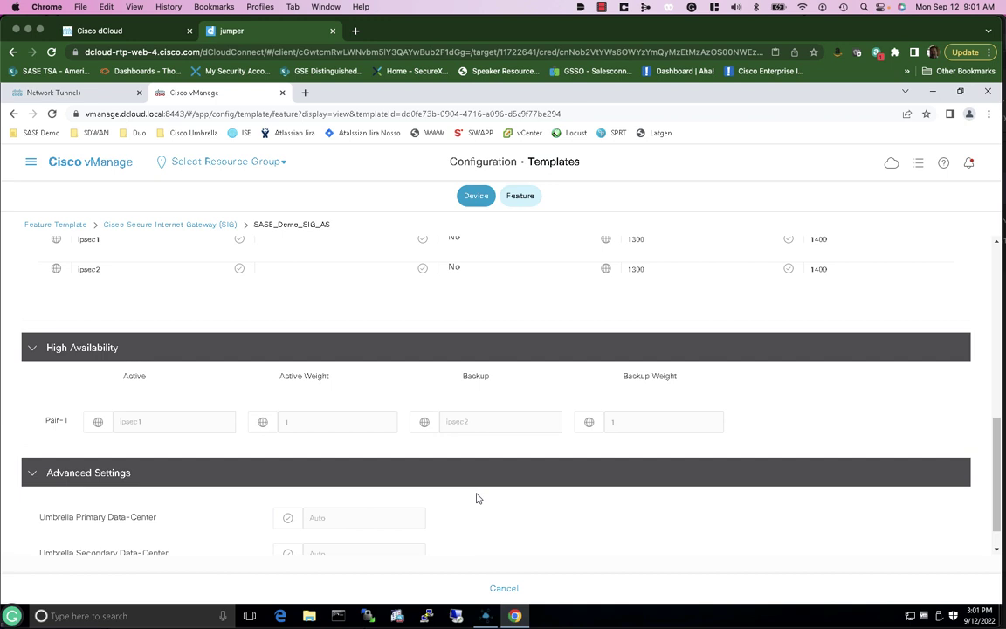
{"action": "scroll", "coordinate": [479, 501], "scroll_direction": "down", "scroll_amount": 1}
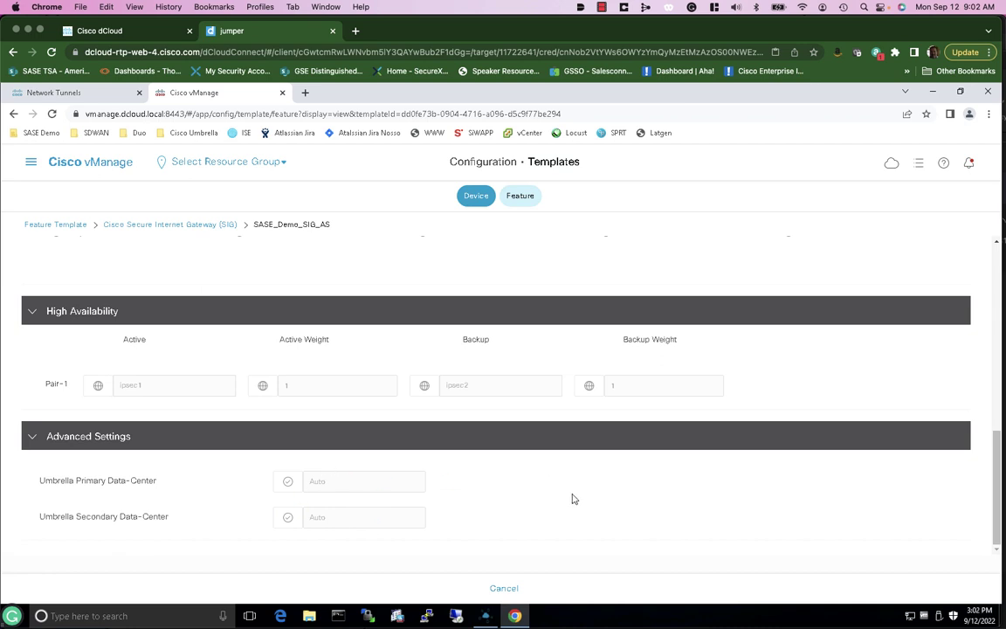
Leave the SIG view, choose SASE_Demo_SIG_Credentials under Additional Templates, and update the Site300 template
{"action": "left_click", "coordinate": [504, 589]}
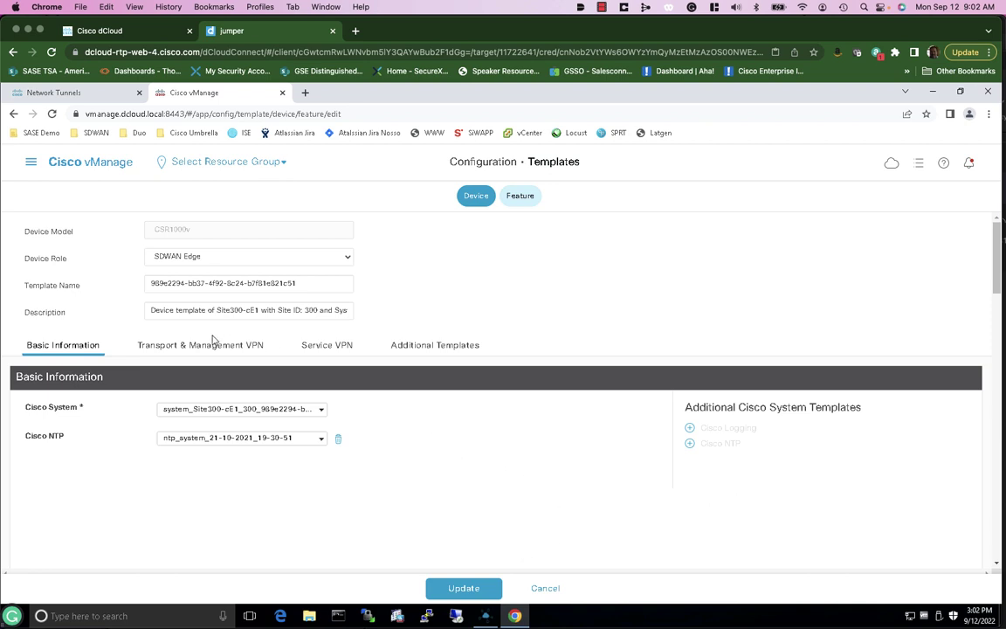
{"action": "left_click", "coordinate": [438, 346]}
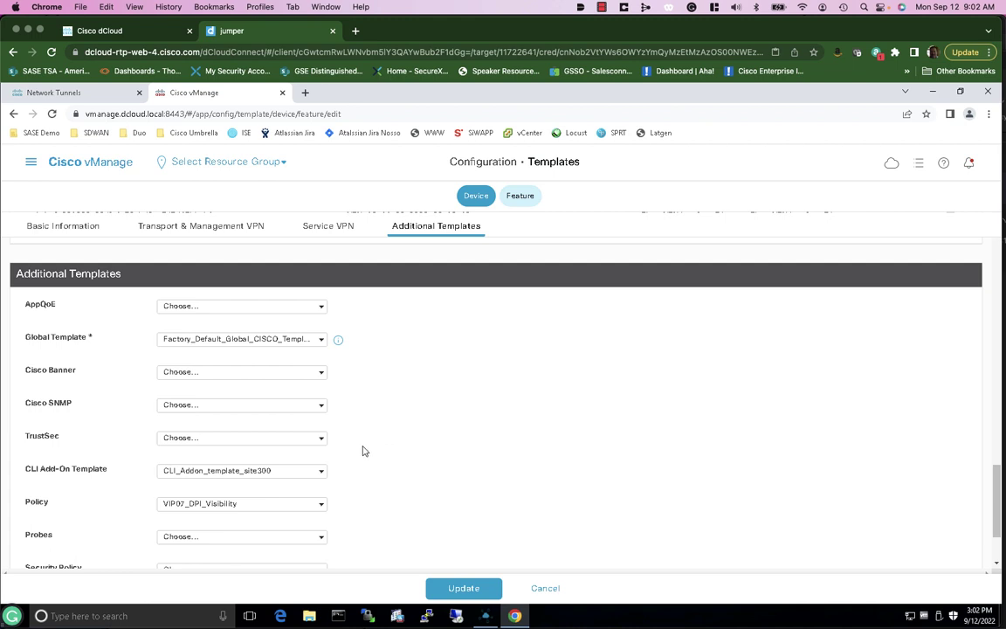
{"action": "scroll", "coordinate": [340, 453], "scroll_direction": "down", "scroll_amount": 3}
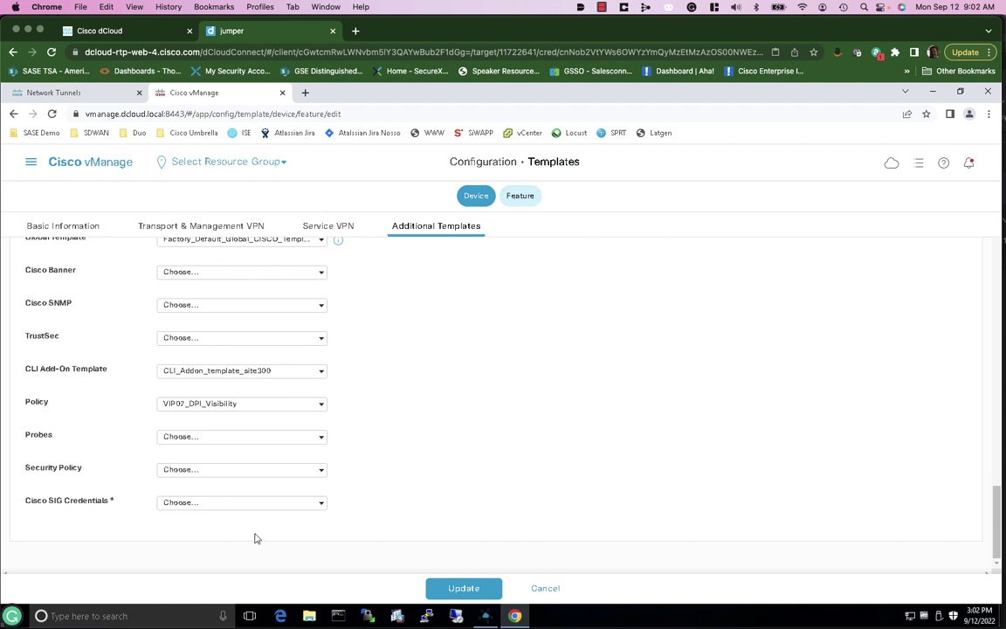
{"action": "left_click", "coordinate": [321, 508]}
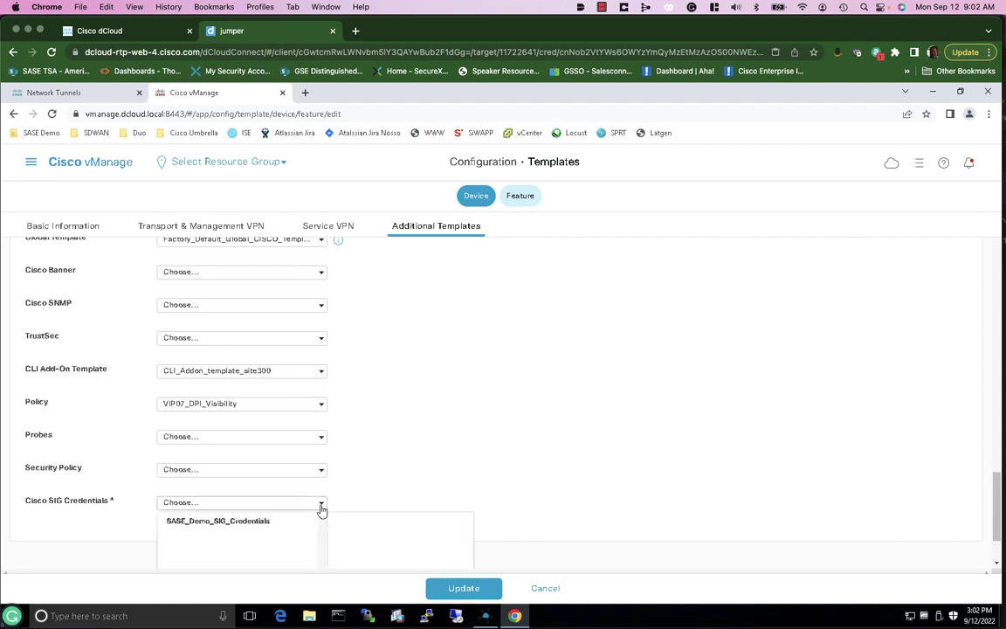
{"action": "left_click", "coordinate": [221, 524]}
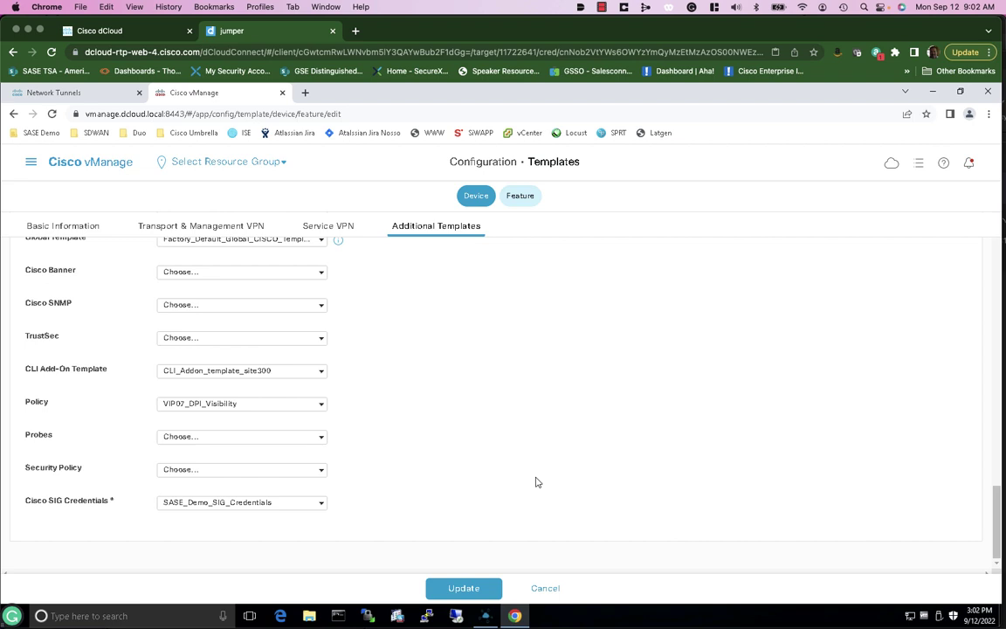
{"action": "left_click", "coordinate": [474, 589]}
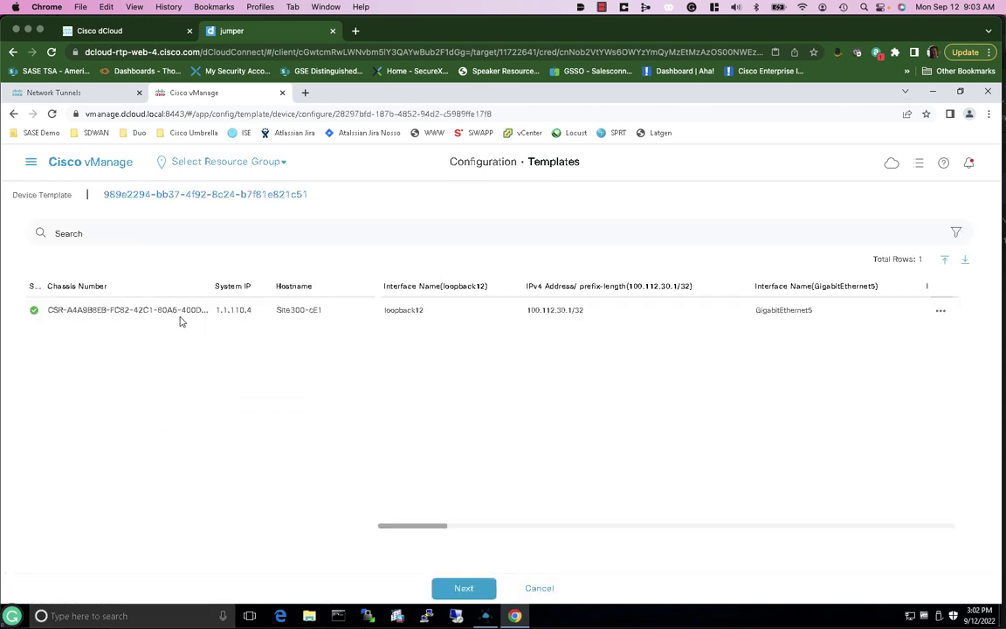
Push the updated template to Site300-cE1 and review its push log until it shows Success
{"action": "left_click", "coordinate": [469, 590]}
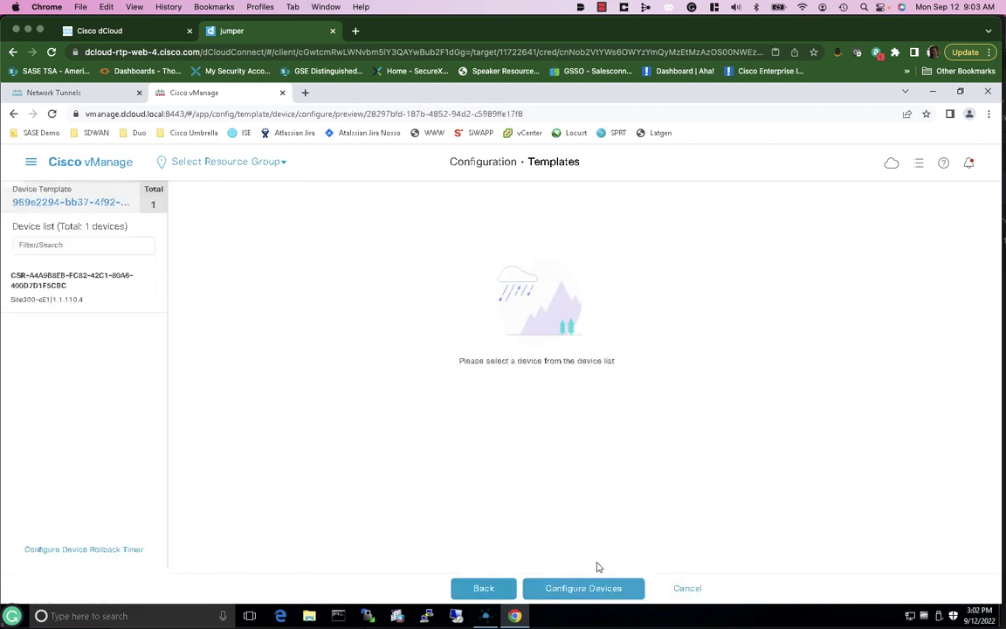
{"action": "left_click", "coordinate": [589, 590]}
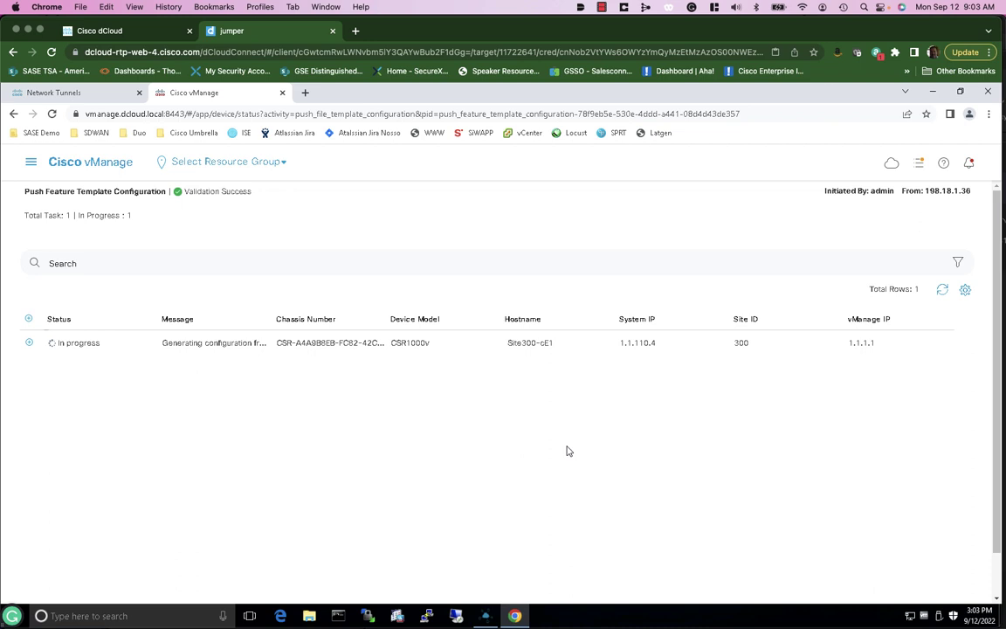
{"action": "left_click", "coordinate": [28, 344]}
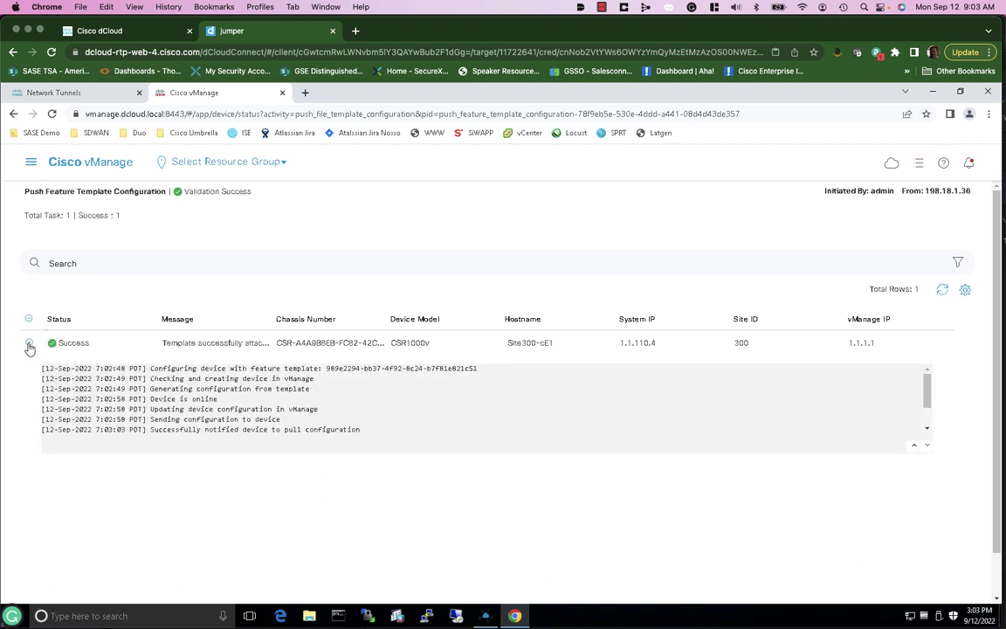
{"action": "left_click", "coordinate": [29, 343]}
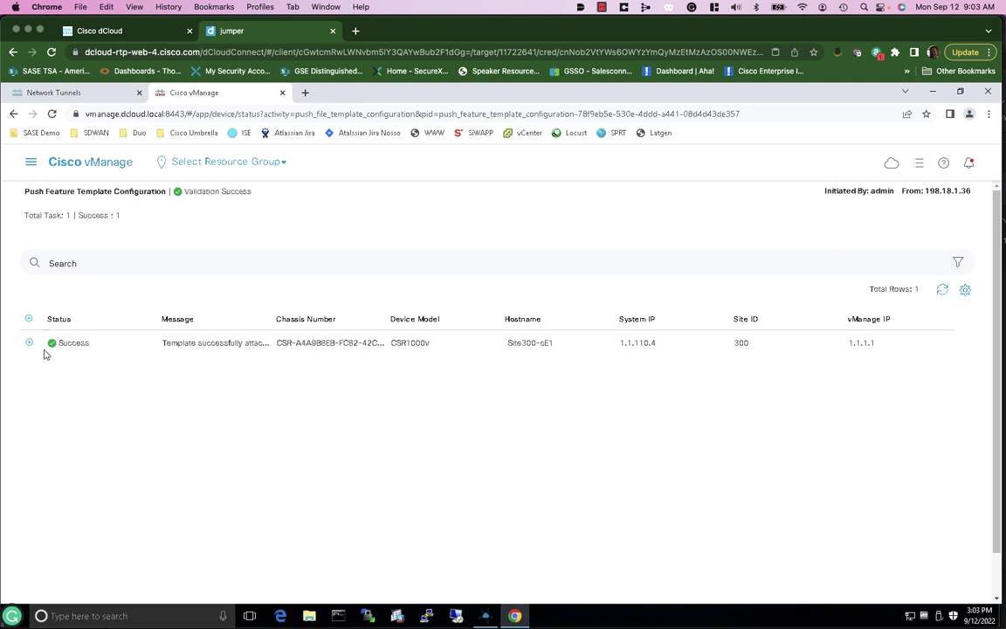
{"action": "left_click", "coordinate": [29, 343]}
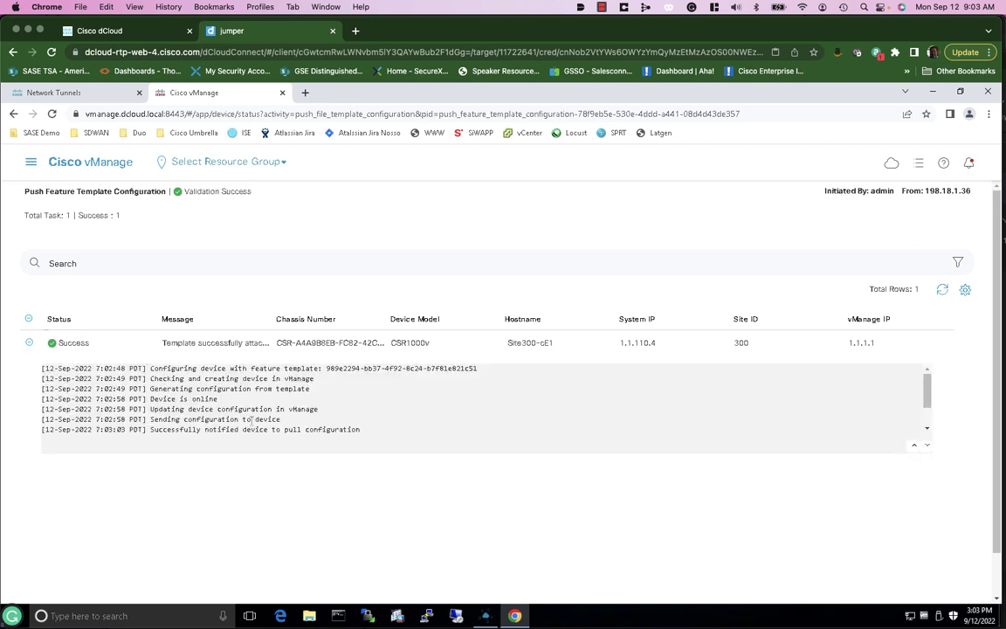
{"action": "scroll", "coordinate": [251, 420], "scroll_direction": "down", "scroll_amount": 2}
{"action": "scroll", "coordinate": [217, 427], "scroll_direction": "down", "scroll_amount": 1}
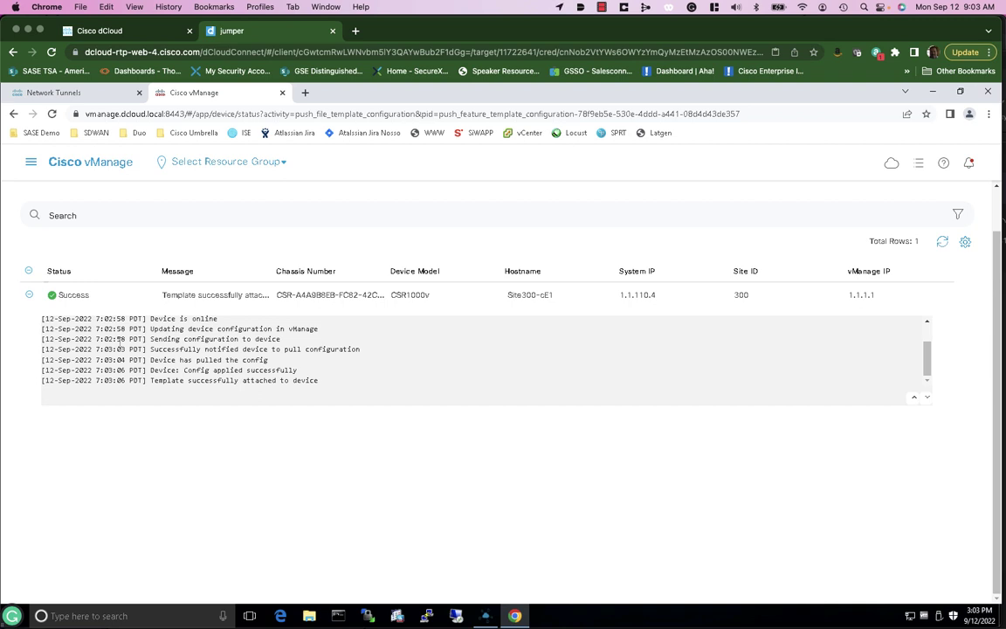
{"action": "left_click", "coordinate": [30, 297]}
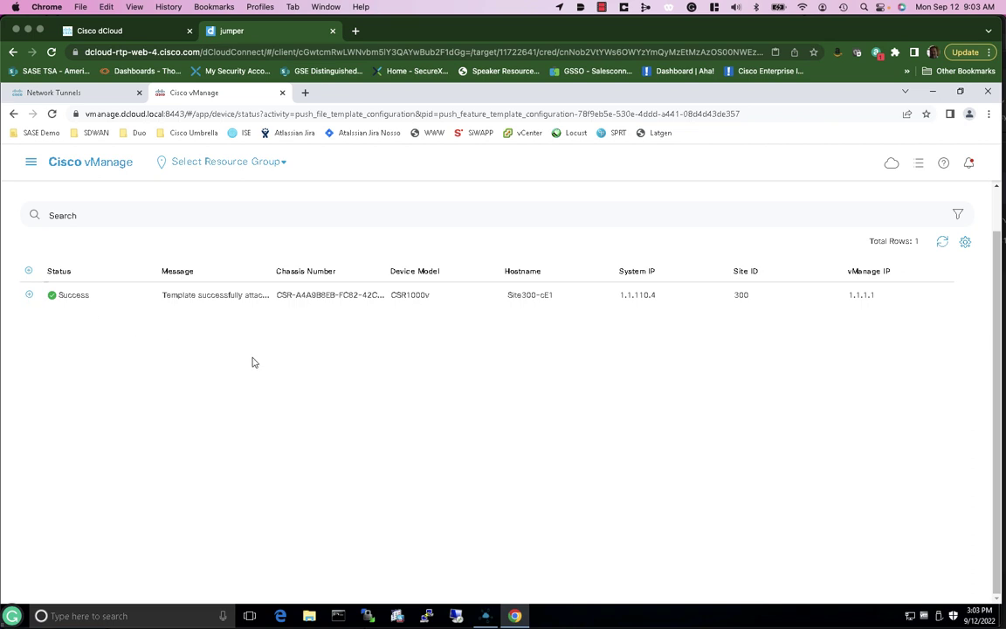
Go to Configuration > Templates and filter the device templates to site500
{"action": "left_click", "coordinate": [32, 162]}
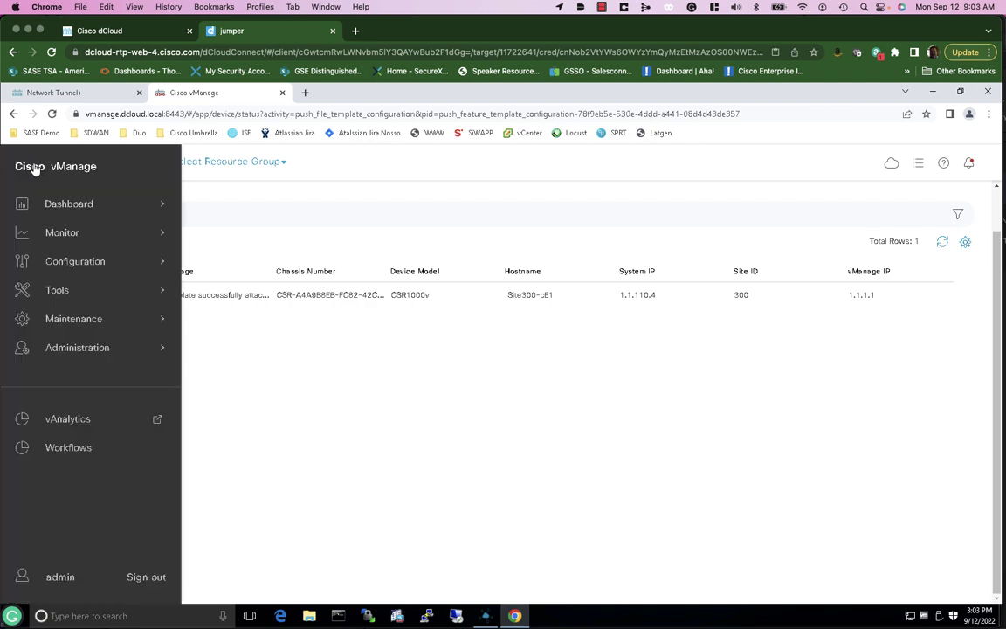
{"action": "left_click", "coordinate": [76, 264]}
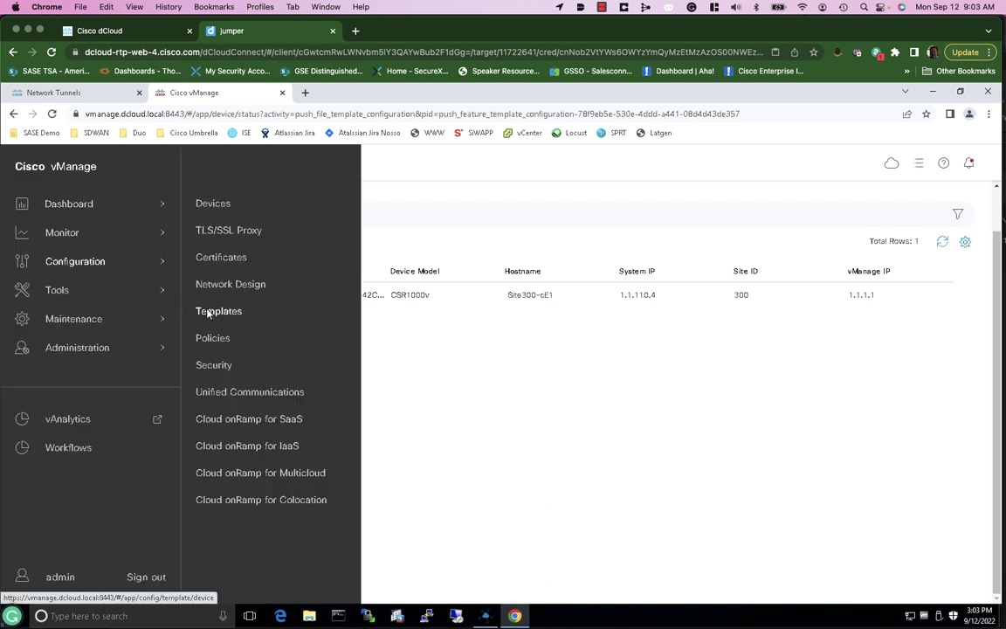
{"action": "left_click", "coordinate": [200, 311]}
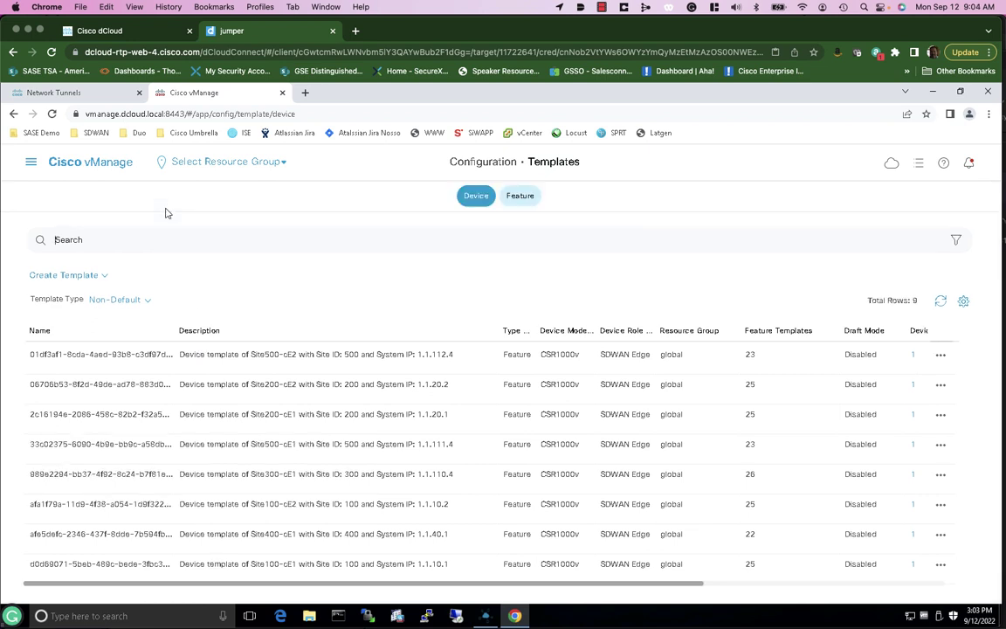
{"action": "type", "text": "site500"}
{"action": "key", "text": "Return"}
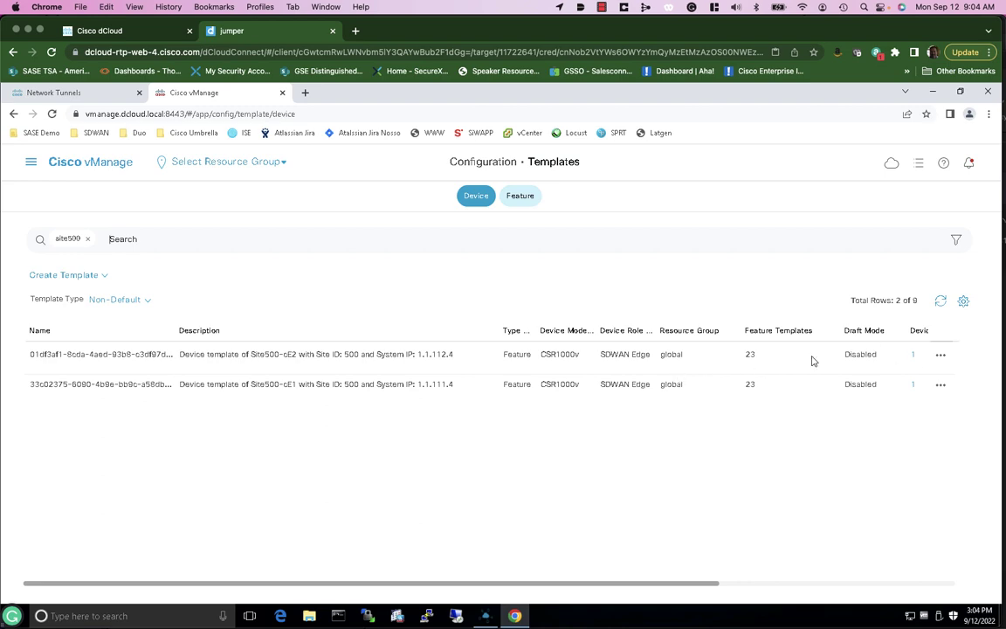
Edit the Site500-cE2 template and add SASE_Demo_SIG_AS as its Secure Internet Gateway
{"action": "left_click", "coordinate": [940, 355]}
{"action": "left_click", "coordinate": [895, 197]}
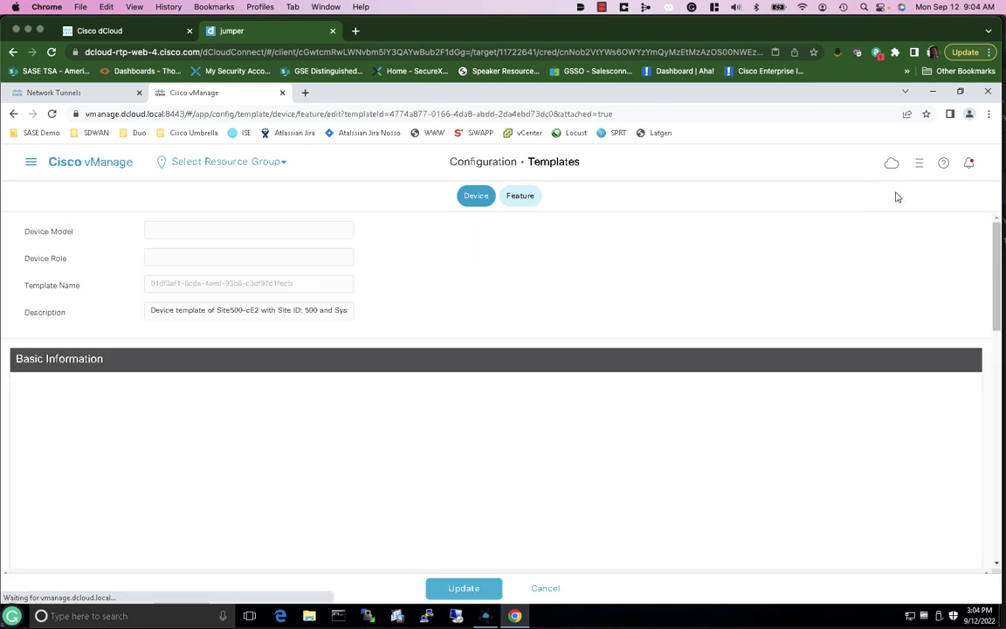
{"action": "left_click", "coordinate": [244, 349]}
{"action": "left_click", "coordinate": [748, 371]}
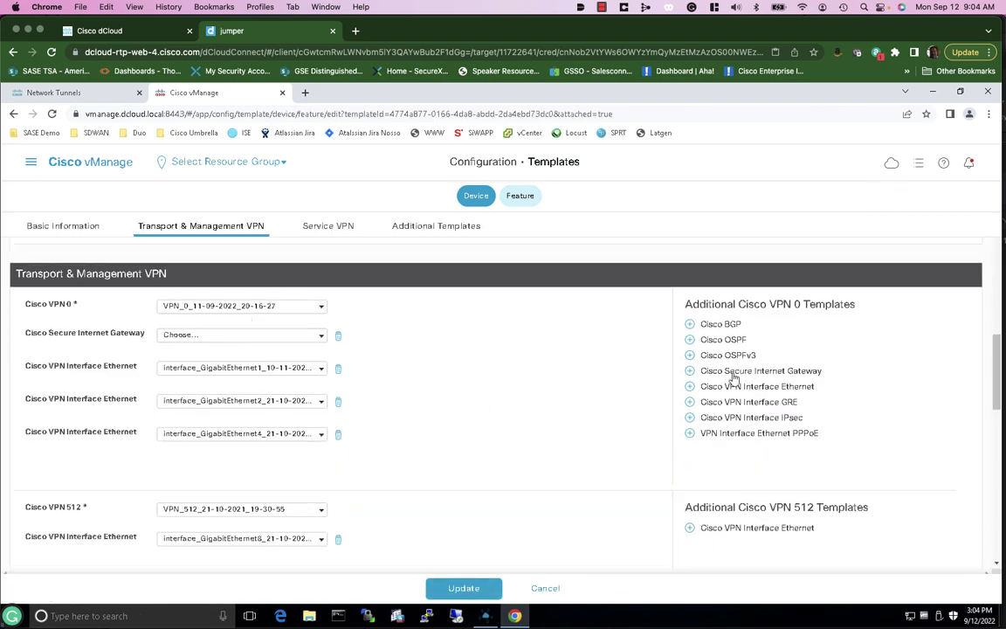
{"action": "left_click", "coordinate": [320, 339]}
{"action": "left_click", "coordinate": [261, 358]}
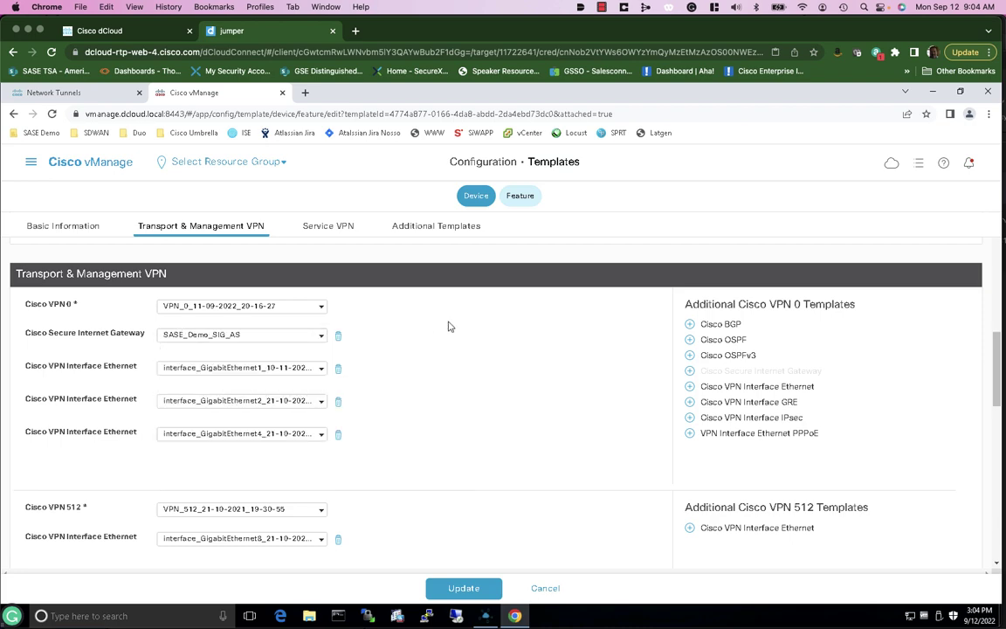
Set SIG credentials to SASE_Demo_SIG_Credentials, update the template and push it to Site500-cE2
{"action": "left_click", "coordinate": [432, 227]}
{"action": "left_click", "coordinate": [318, 503]}
{"action": "left_click", "coordinate": [227, 521]}
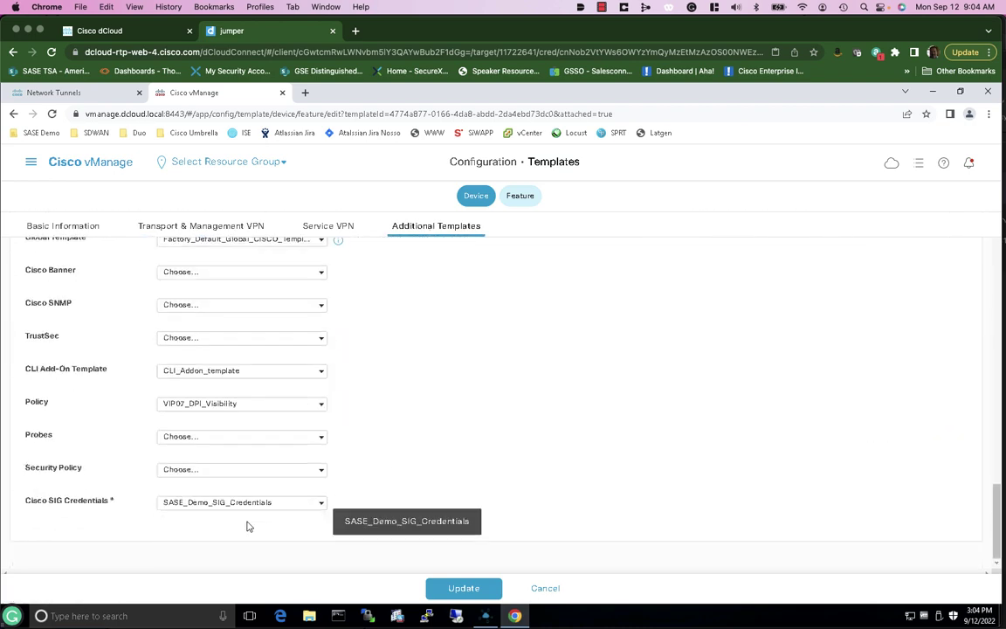
{"action": "left_click", "coordinate": [461, 589]}
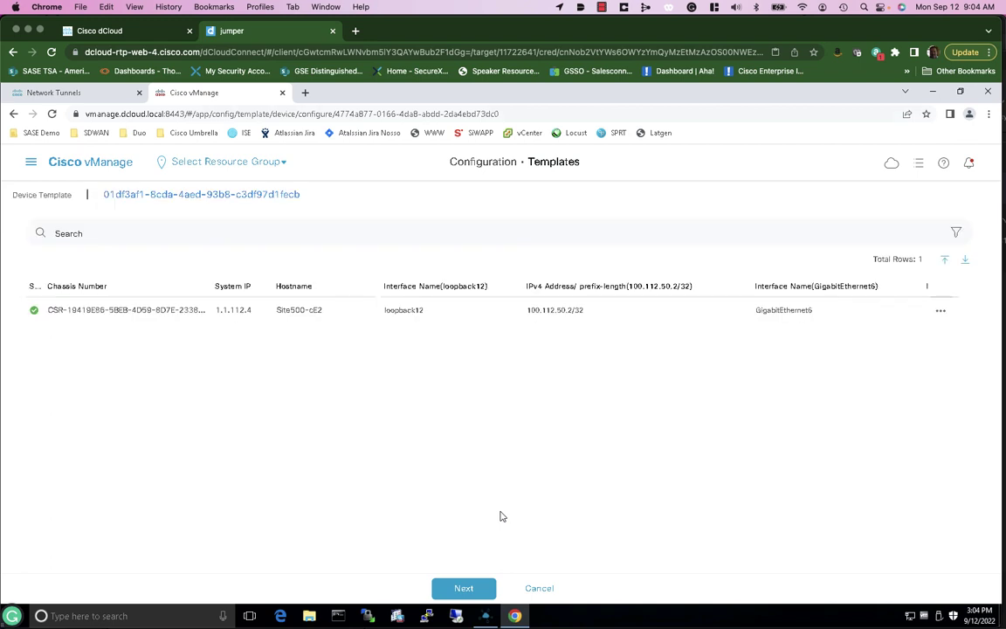
{"action": "left_click", "coordinate": [464, 589]}
{"action": "left_click", "coordinate": [581, 589]}
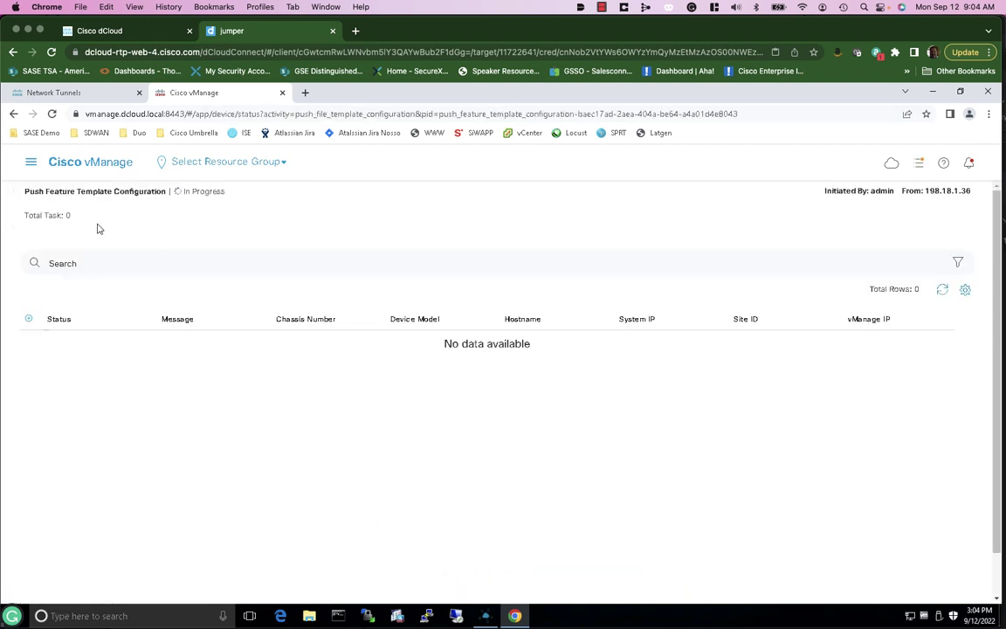
Return to Configuration > Templates and filter the device templates to site500
{"action": "left_click", "coordinate": [30, 161]}
{"action": "mouse_move", "coordinate": [62, 257]}
{"action": "left_click", "coordinate": [219, 308]}
{"action": "left_click", "coordinate": [208, 237]}
{"action": "type", "text": "site5"}
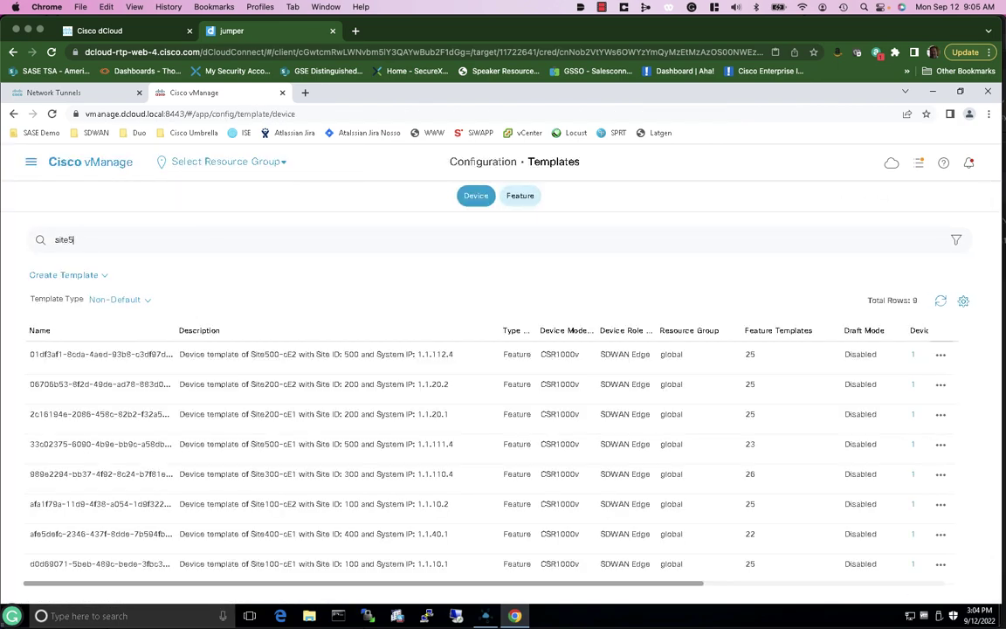
{"action": "type", "text": "00"}
{"action": "key", "text": "Return"}
Edit the Site500-cE1 template and add SASE_Demo_SIG_AS as its Secure Internet Gateway
{"action": "left_click", "coordinate": [940, 386]}
{"action": "left_click", "coordinate": [886, 225]}
{"action": "scroll", "coordinate": [296, 432], "scroll_direction": "down", "scroll_amount": 5}
{"action": "scroll", "coordinate": [296, 432], "scroll_direction": "down", "scroll_amount": 5}
{"action": "left_click", "coordinate": [698, 371]}
{"action": "left_click", "coordinate": [321, 335]}
{"action": "left_click", "coordinate": [233, 390]}
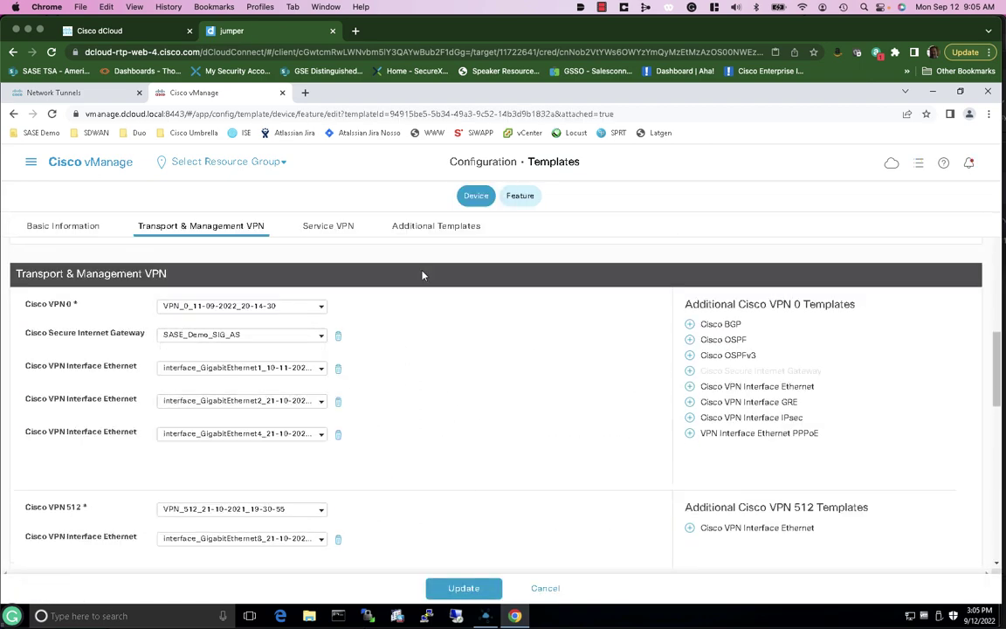
Set SIG credentials to SASE_Demo_SIG_Credentials, update the template and push it to Site500-cE1
{"action": "scroll", "coordinate": [404, 354], "scroll_direction": "down", "scroll_amount": 10}
{"action": "left_click", "coordinate": [320, 502]}
{"action": "left_click", "coordinate": [202, 520]}
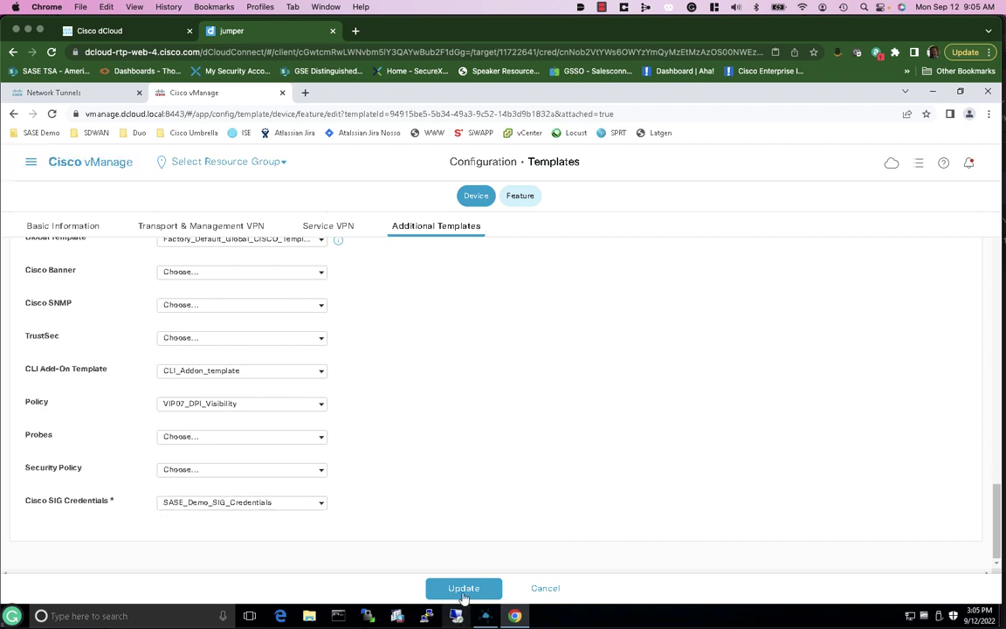
{"action": "left_click", "coordinate": [463, 589]}
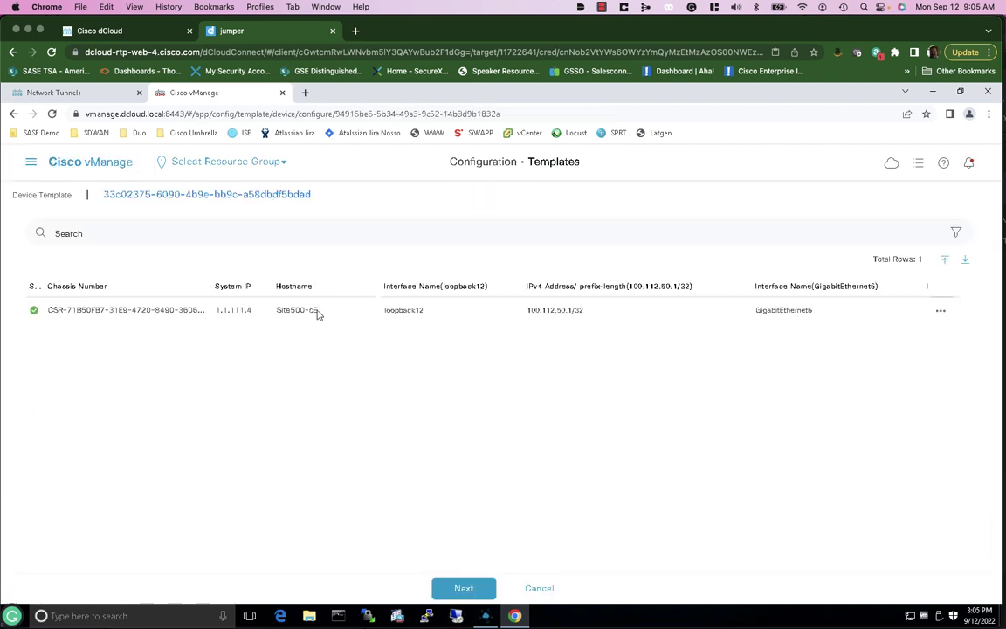
{"action": "left_click", "coordinate": [463, 588]}
{"action": "left_click", "coordinate": [546, 590]}
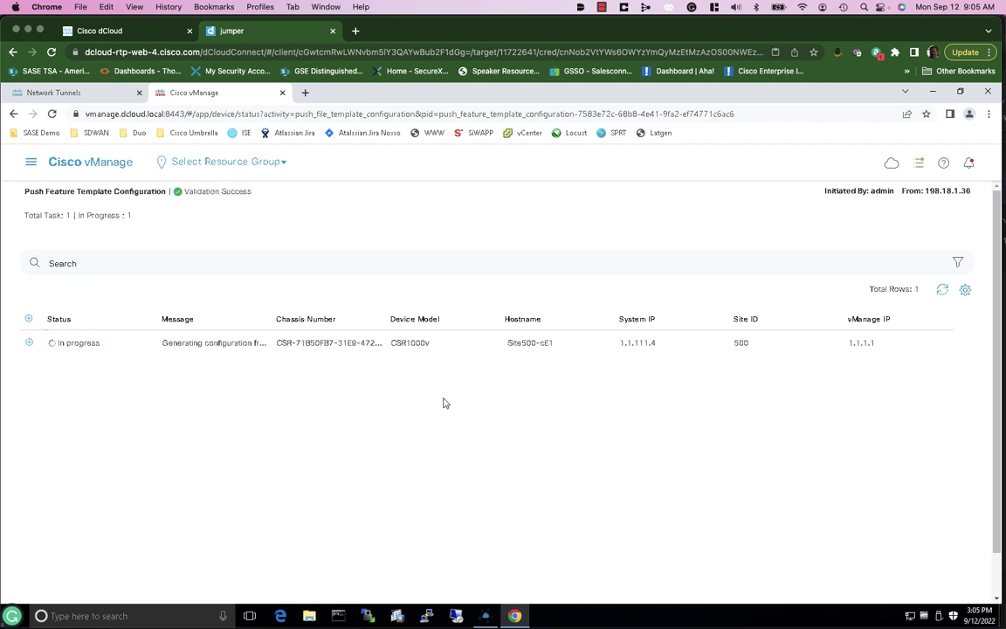
Refresh the Tasks panel until the Site500-cE1 push appears under Completed with Success
{"action": "left_click", "coordinate": [919, 165]}
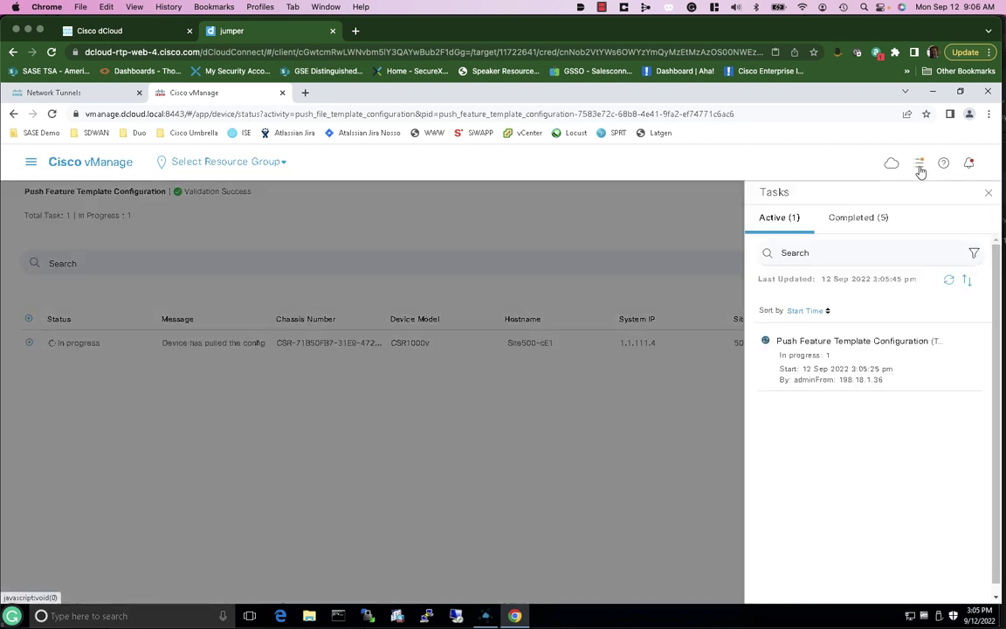
{"action": "left_click", "coordinate": [949, 281]}
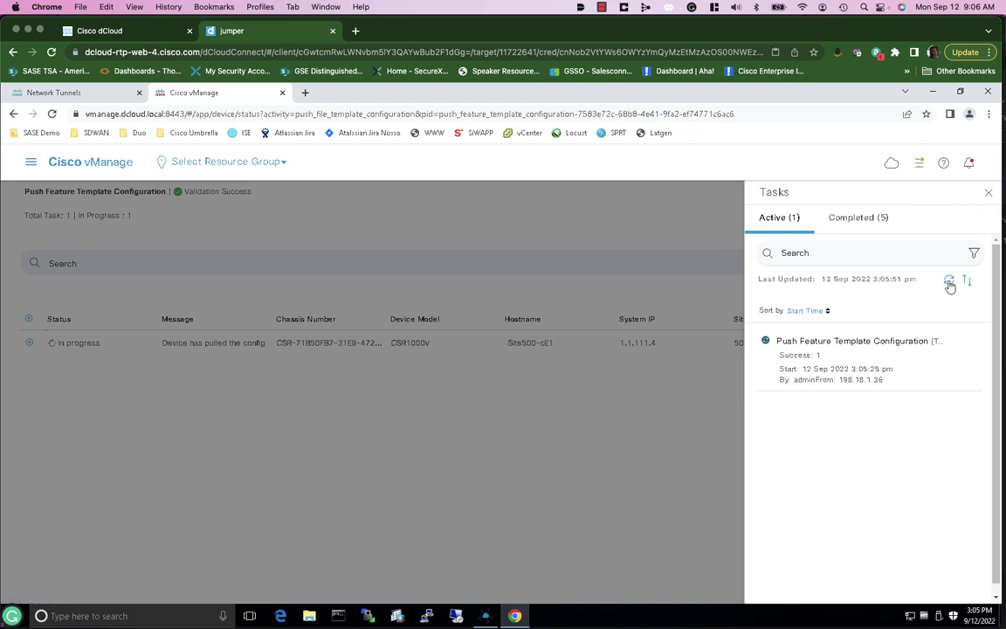
{"action": "left_click", "coordinate": [949, 283]}
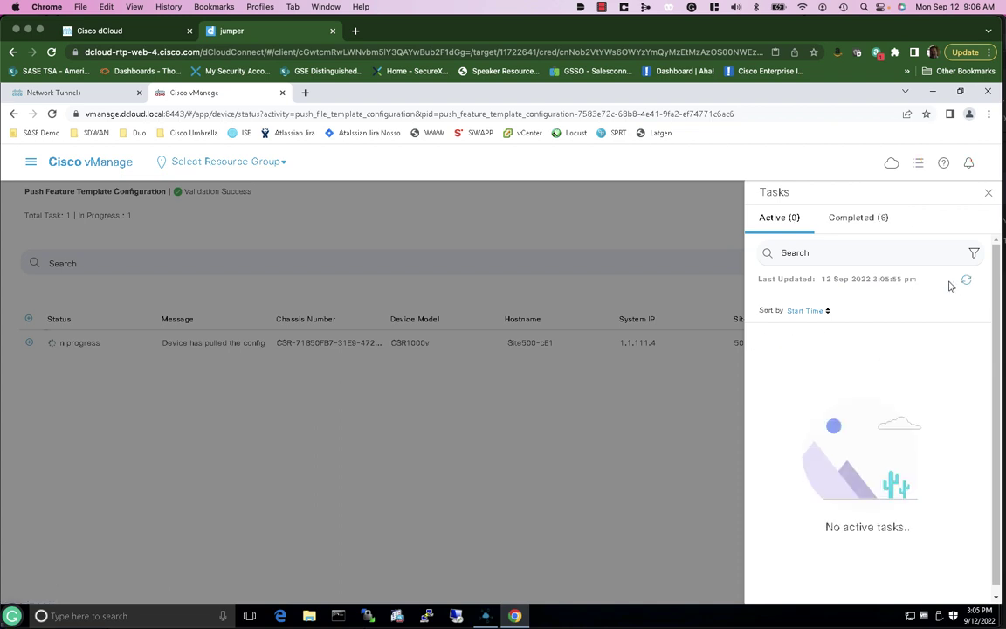
{"action": "left_click", "coordinate": [854, 223]}
{"action": "left_click", "coordinate": [988, 192]}
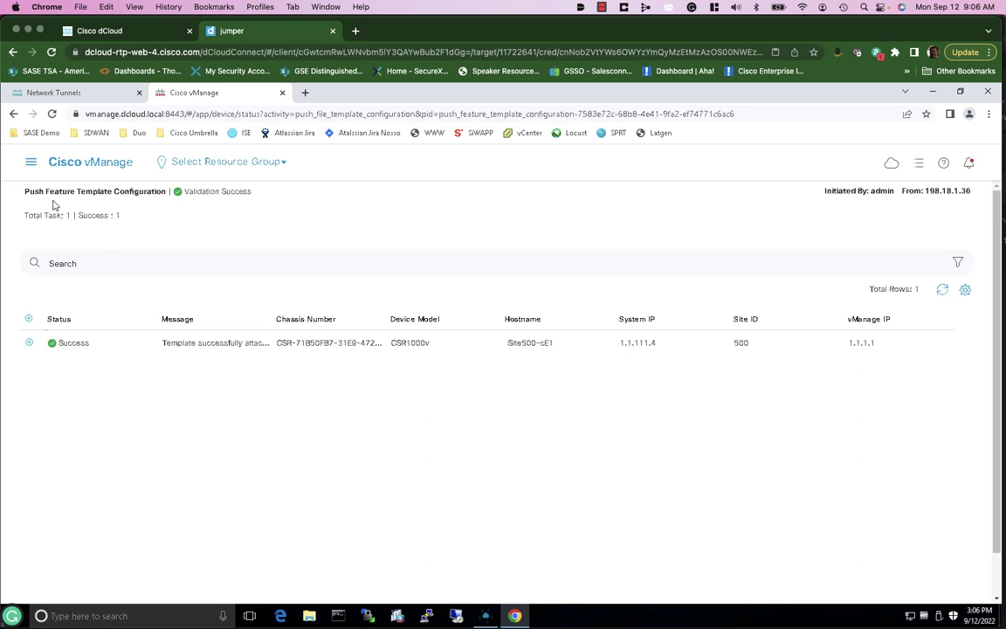
{"action": "left_click", "coordinate": [31, 165]}
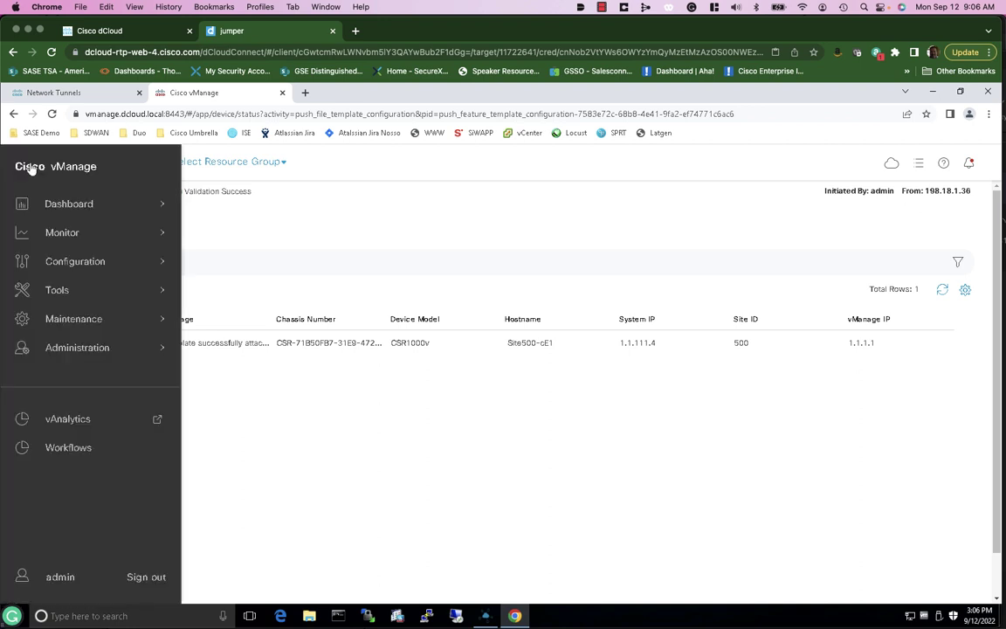
{"action": "left_click", "coordinate": [72, 261]}
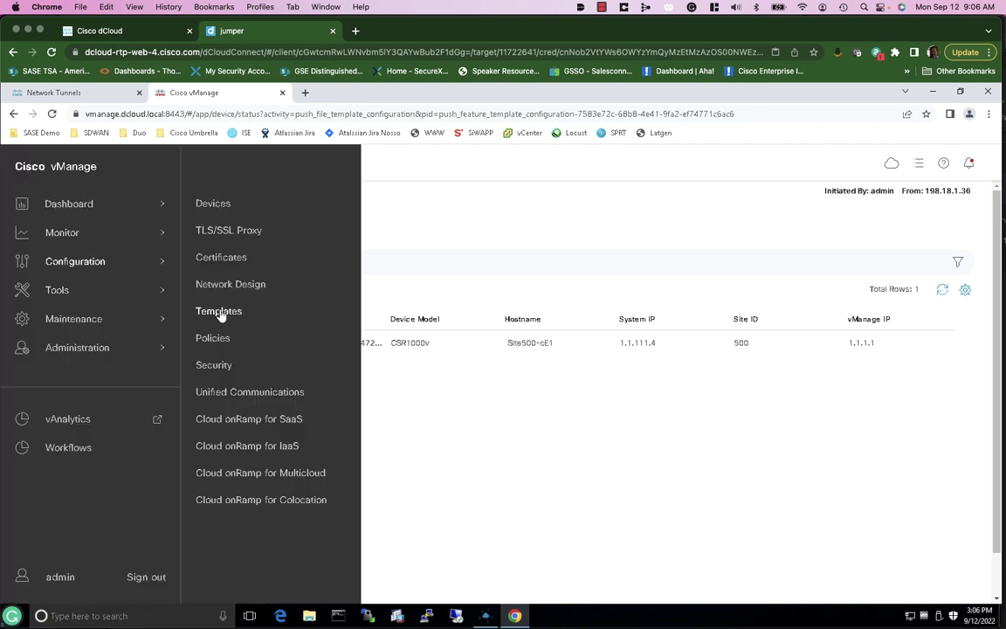
Show the Feature templates list filtered to site300
{"action": "left_click", "coordinate": [219, 311]}
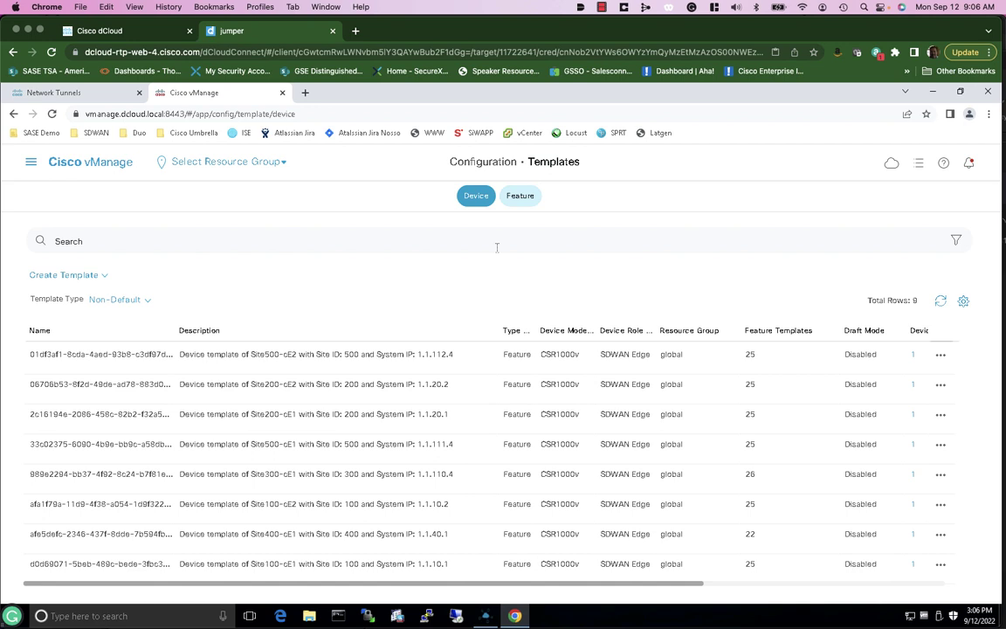
{"action": "left_click", "coordinate": [520, 196]}
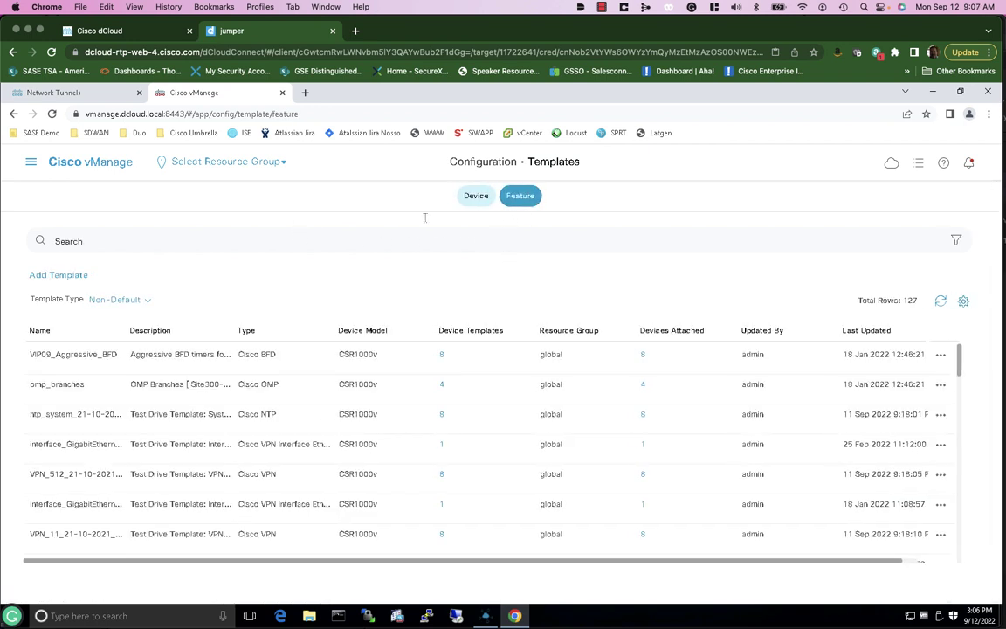
{"action": "left_click", "coordinate": [500, 240]}
{"action": "type", "text": "site300"}
{"action": "key", "text": "Return"}
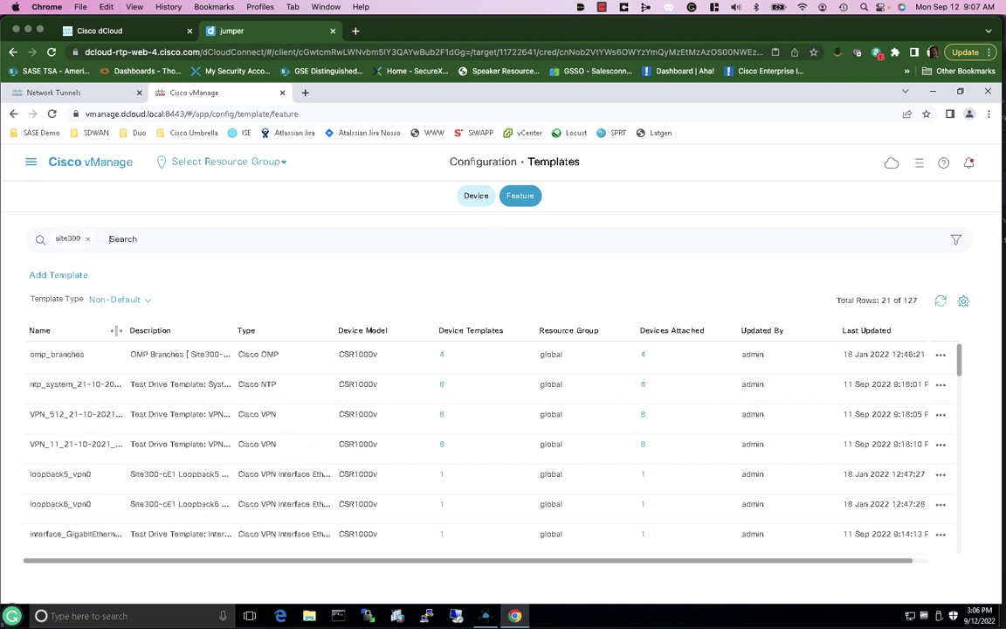
Widen the Name column for full template names and bring up the VPN_10 template's actions
{"action": "left_click_drag", "start_coordinate": [114, 330], "coordinate": [165, 330]}
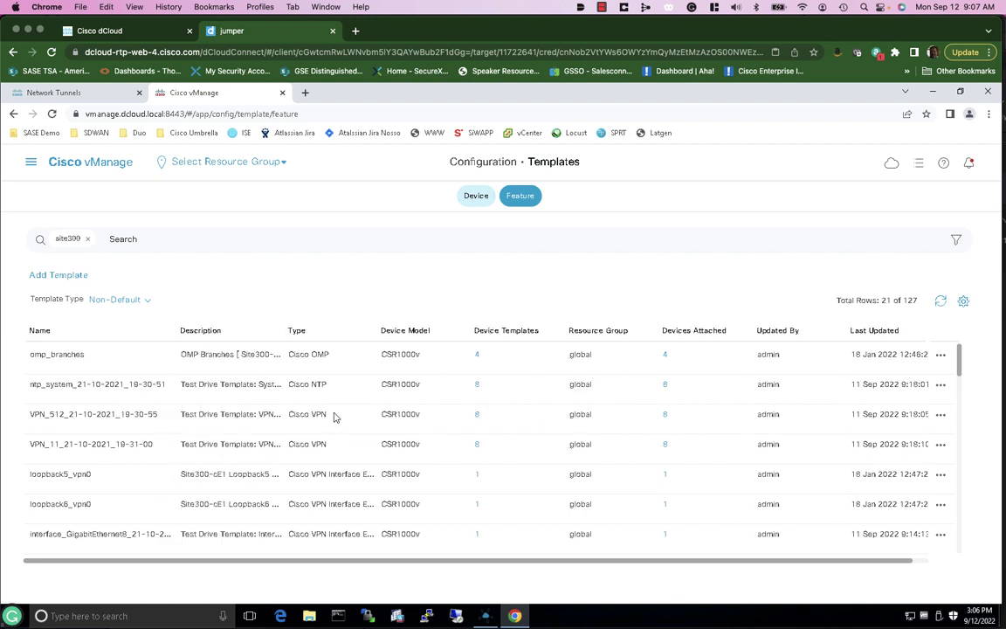
{"action": "scroll", "coordinate": [352, 430], "scroll_direction": "down", "scroll_amount": 2}
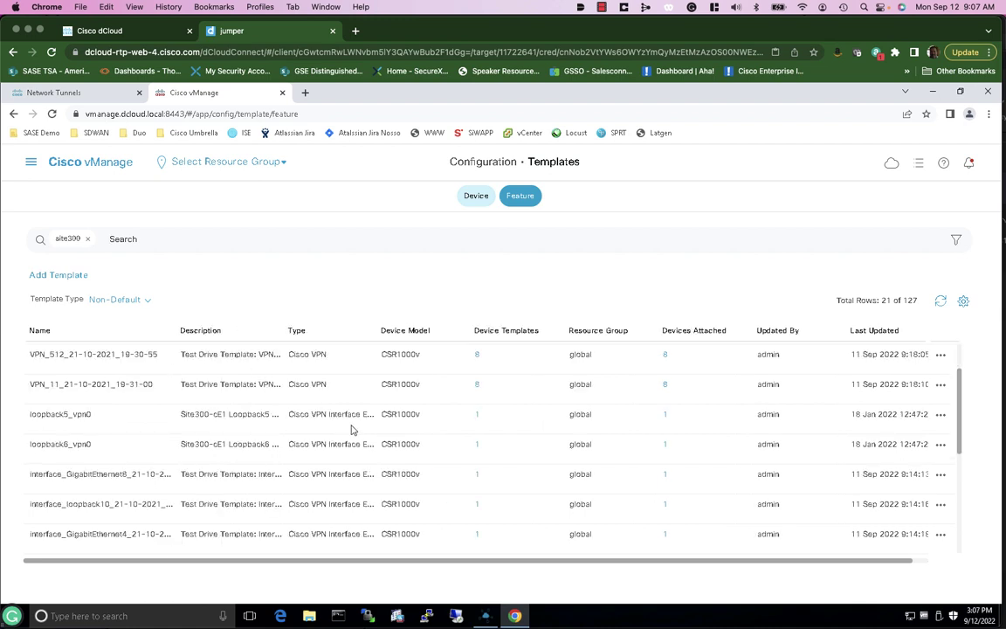
{"action": "scroll", "coordinate": [352, 430], "scroll_direction": "down", "scroll_amount": 10}
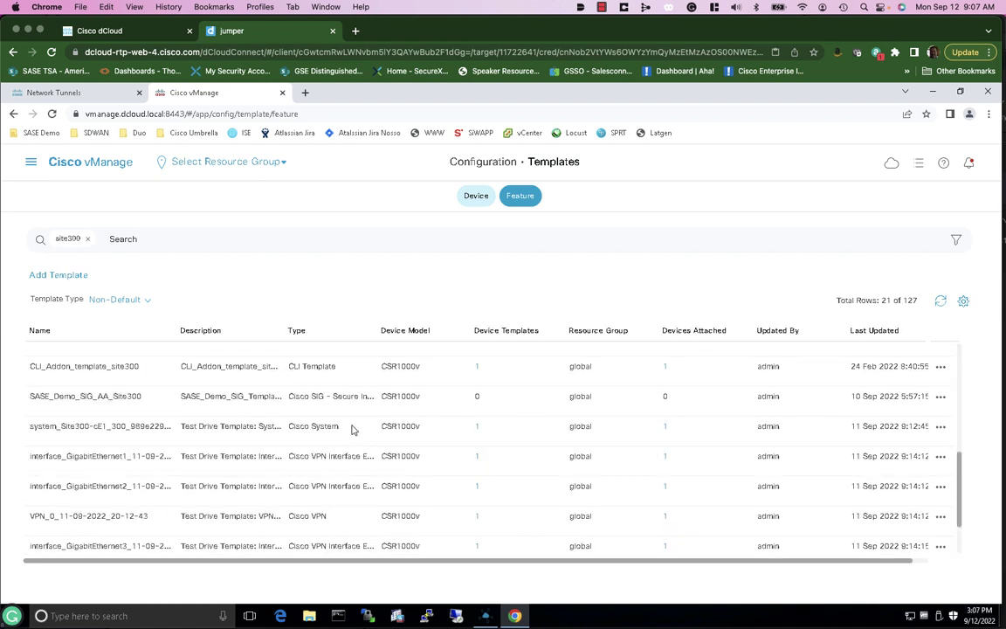
{"action": "scroll", "coordinate": [352, 428], "scroll_direction": "down", "scroll_amount": 2}
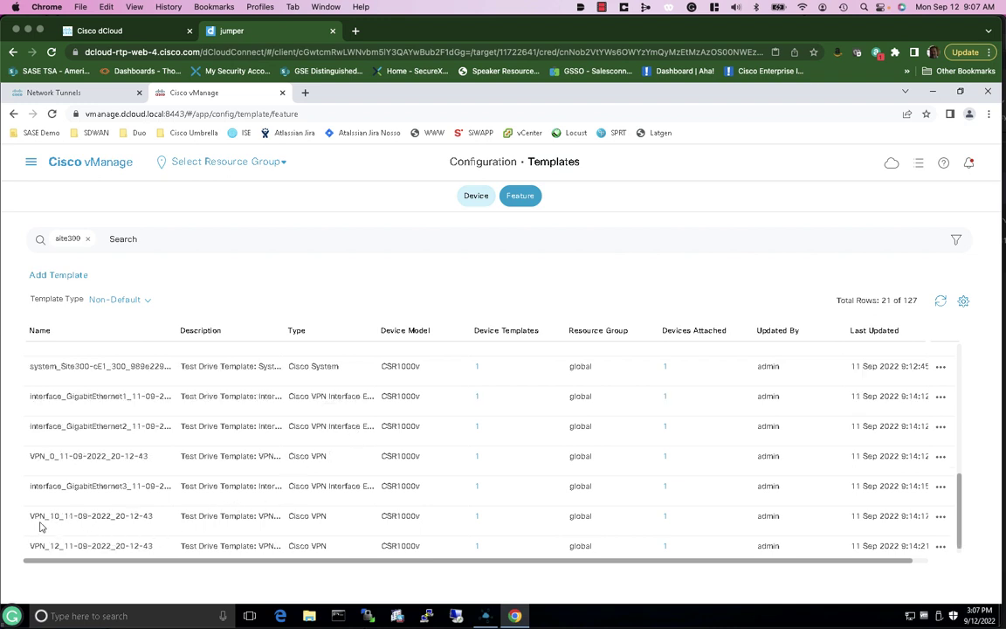
{"action": "left_click", "coordinate": [940, 518]}
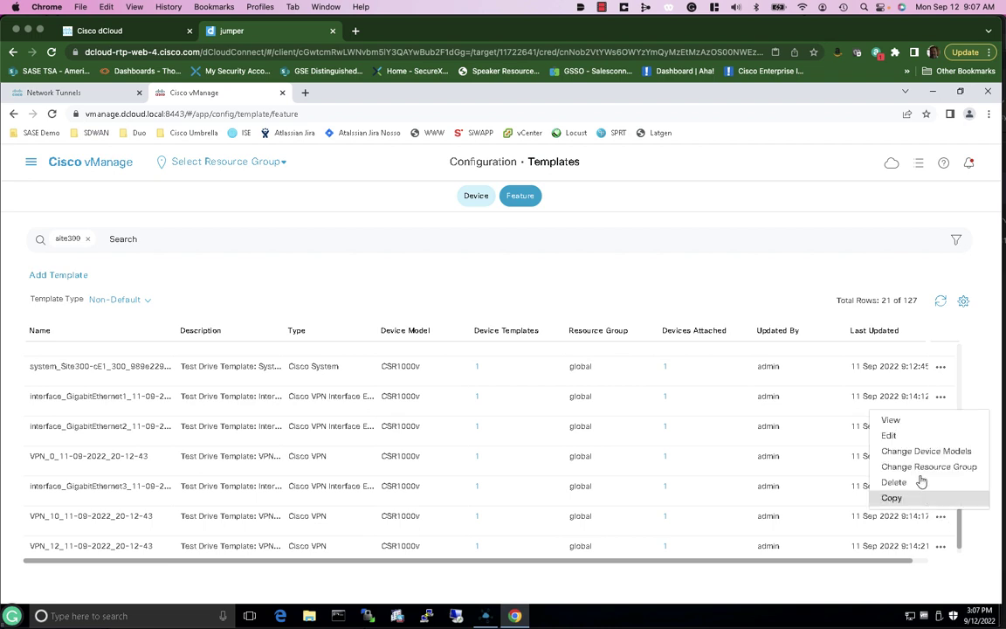
{"action": "left_click", "coordinate": [890, 436]}
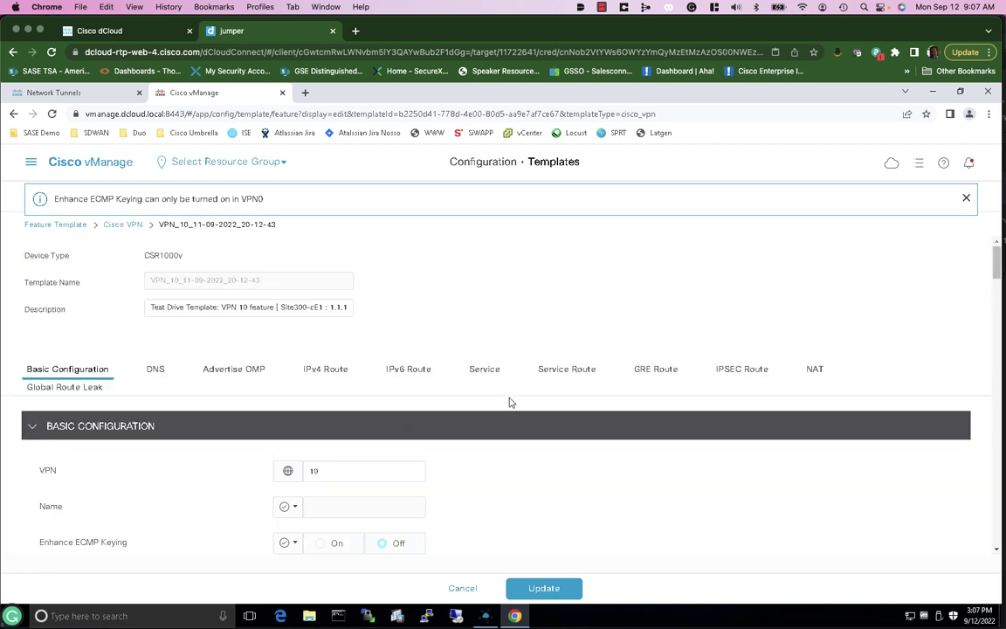
{"action": "left_click", "coordinate": [563, 370]}
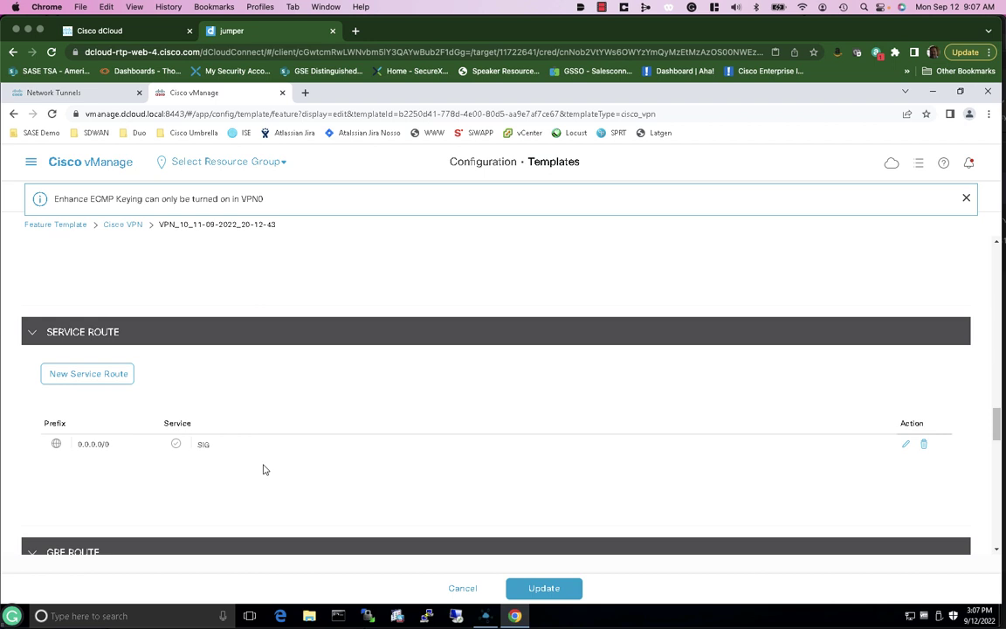
{"action": "scroll", "coordinate": [263, 470], "scroll_direction": "down", "scroll_amount": 1}
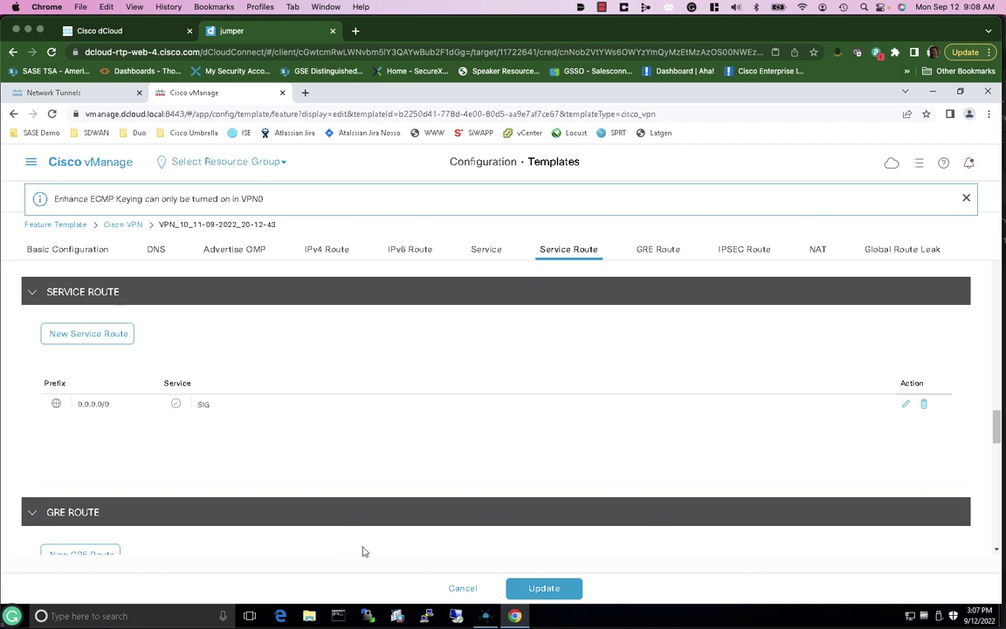
{"action": "left_click", "coordinate": [462, 589]}
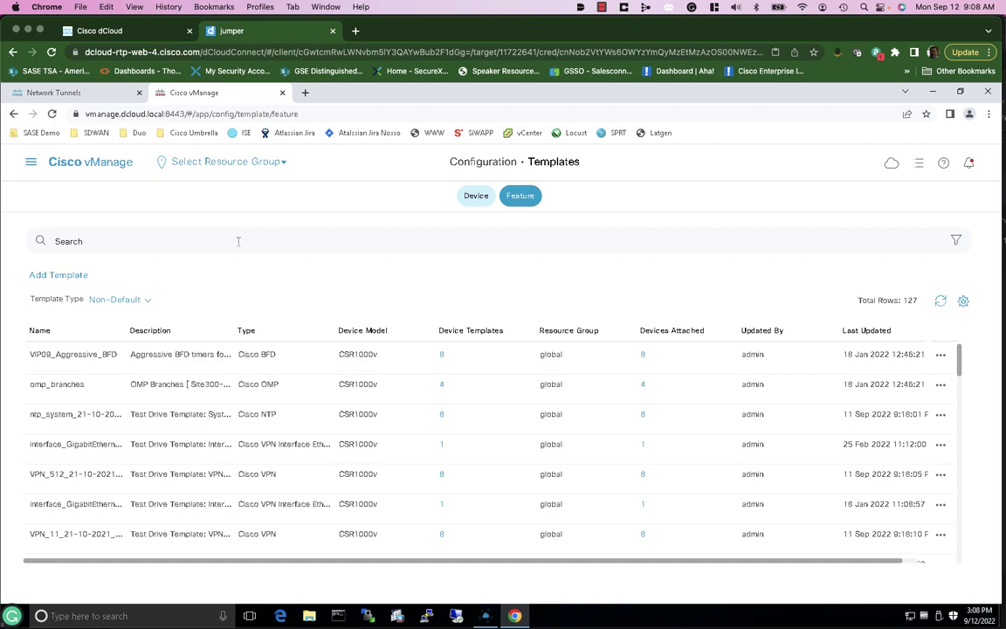
{"action": "left_click", "coordinate": [98, 94]}
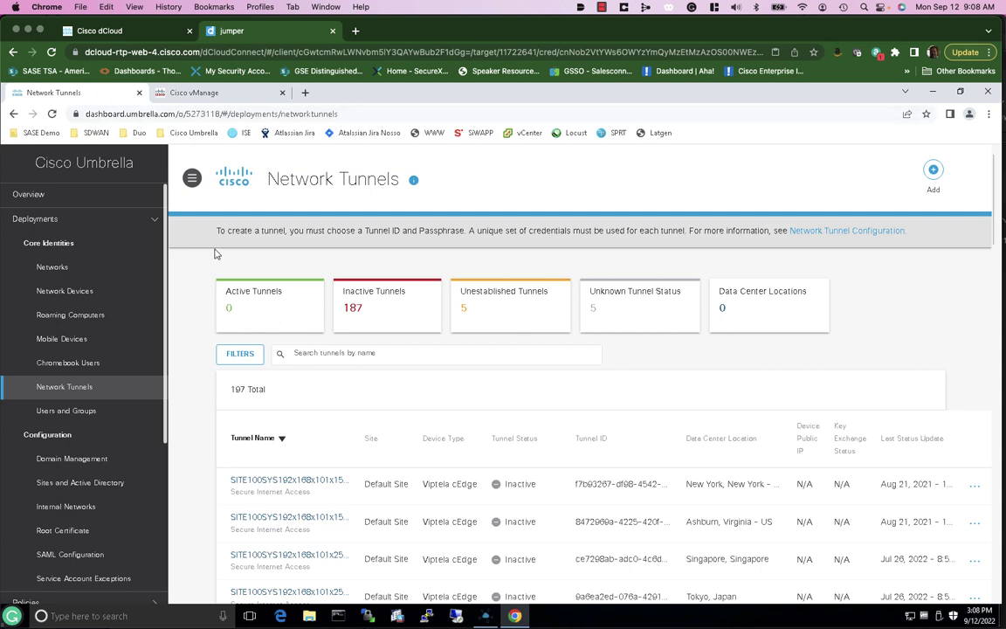
Reload Umbrella Network Tunnels to show 2 active, 9 unestablished and 203 total tunnels
{"action": "left_click", "coordinate": [53, 114]}
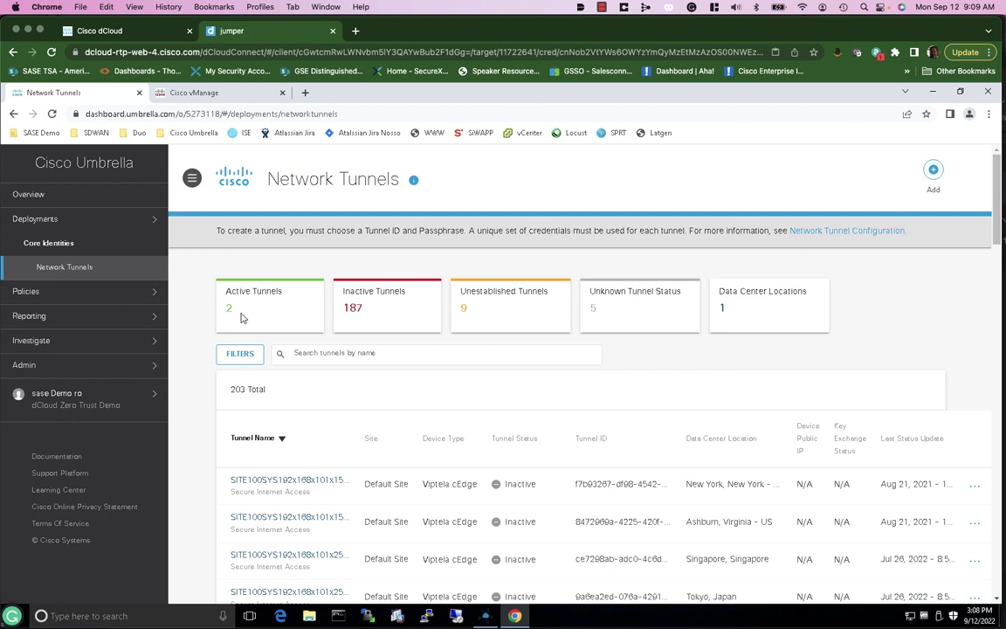
Filter the tunnel list by Tunnel Status Active, leaving the Site 300 and Site 500 cEdges
{"action": "left_click", "coordinate": [249, 356]}
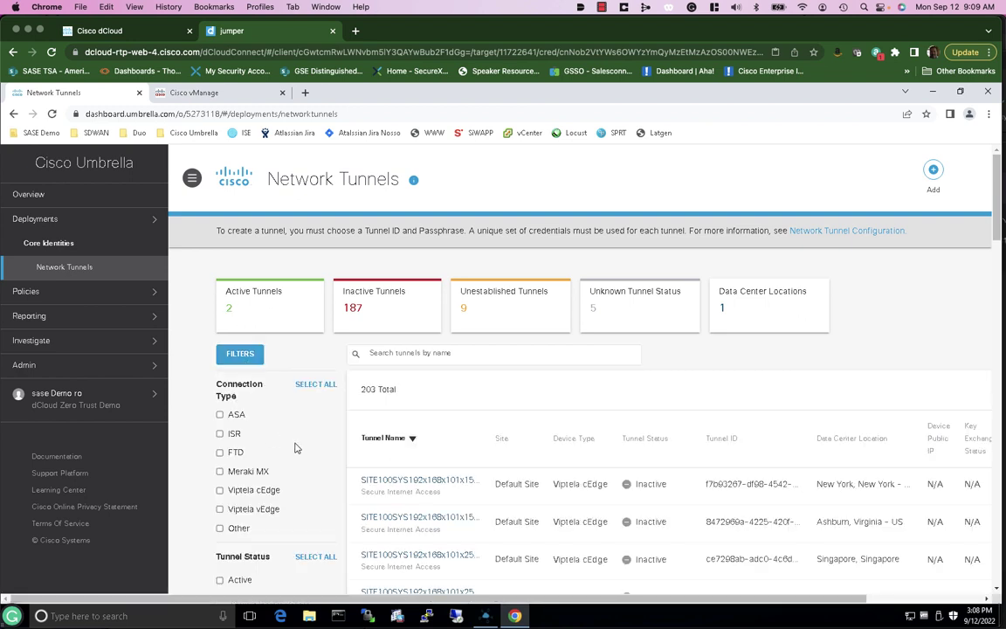
{"action": "scroll", "coordinate": [267, 402], "scroll_direction": "down", "scroll_amount": 2}
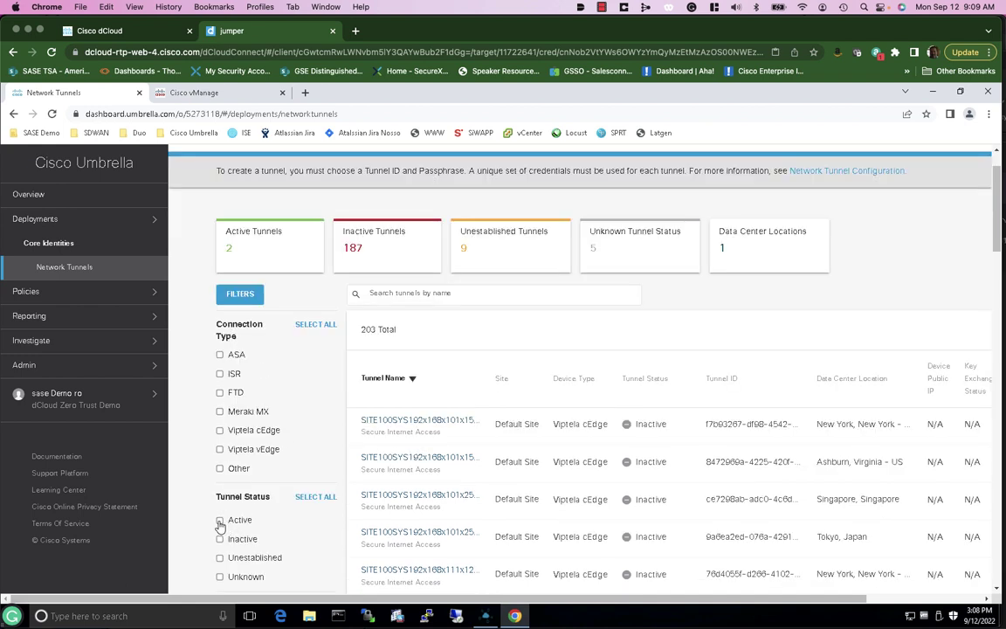
{"action": "left_click", "coordinate": [221, 523]}
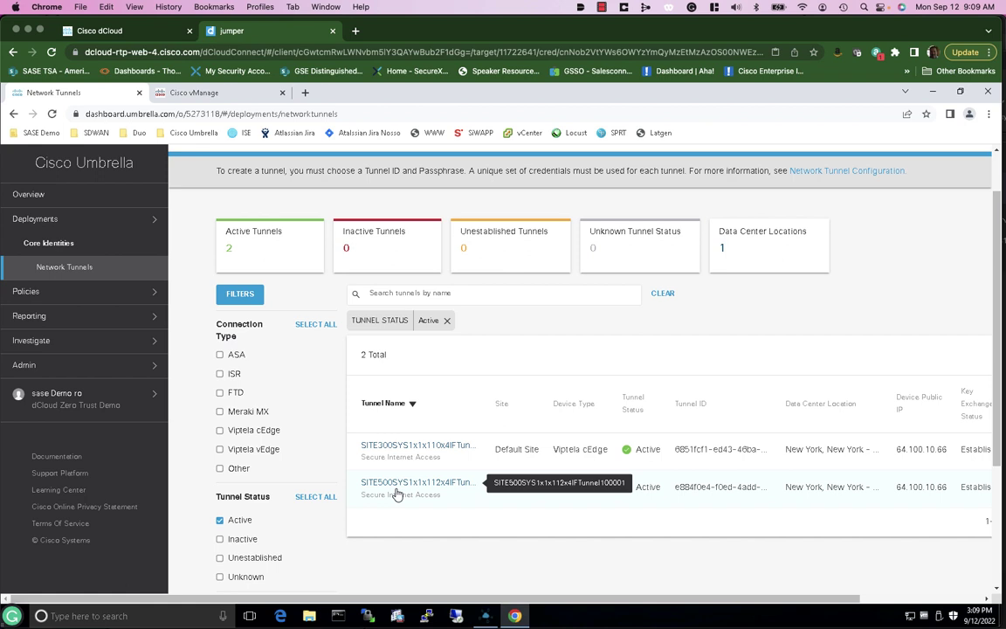
{"action": "mouse_move", "coordinate": [817, 497]}
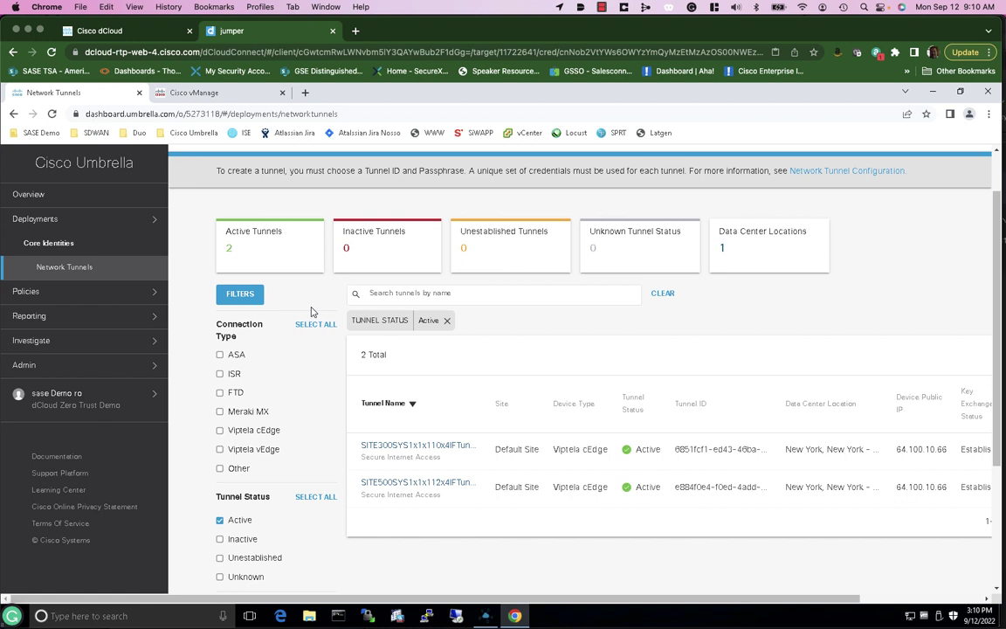
Reload and refilter to Active, showing 6 tunnels across New York and Ashburn
{"action": "left_click", "coordinate": [51, 114]}
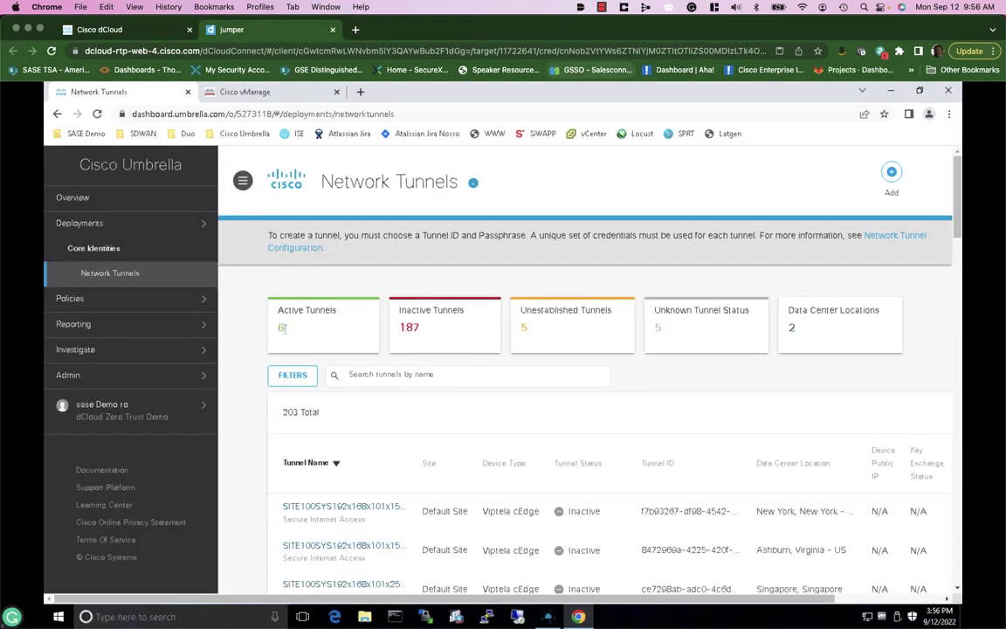
{"action": "left_click", "coordinate": [289, 377]}
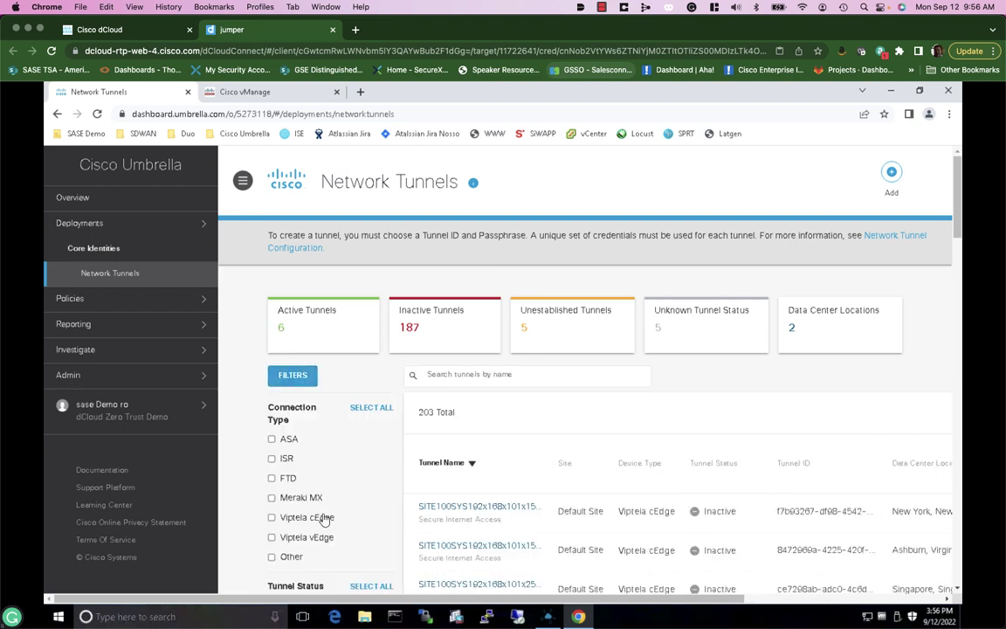
{"action": "scroll", "coordinate": [322, 521], "scroll_direction": "down", "scroll_amount": 1}
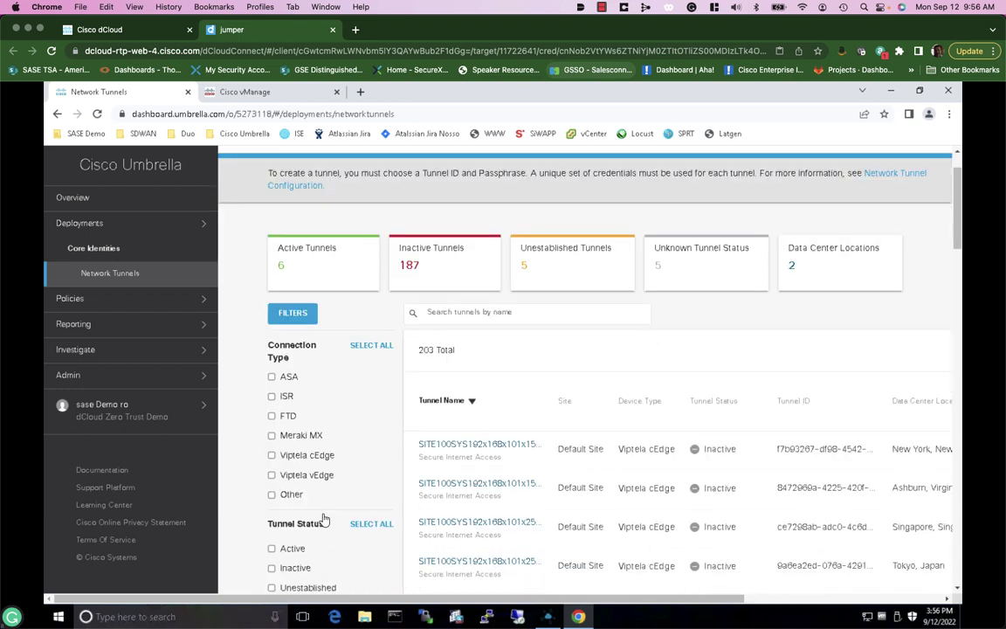
{"action": "left_click", "coordinate": [272, 548]}
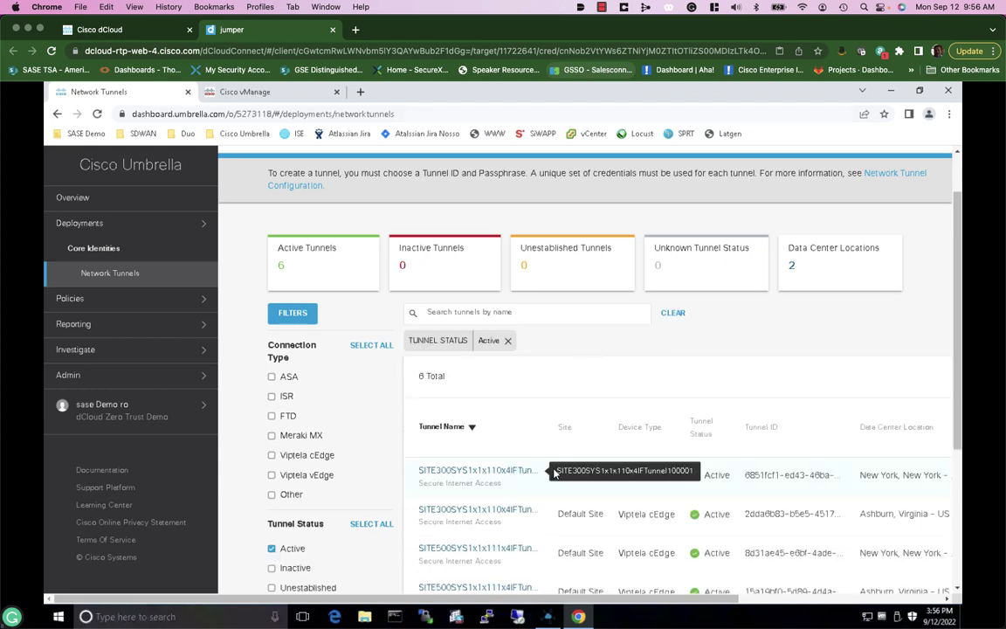
{"action": "scroll", "coordinate": [550, 468], "scroll_direction": "down", "scroll_amount": 2}
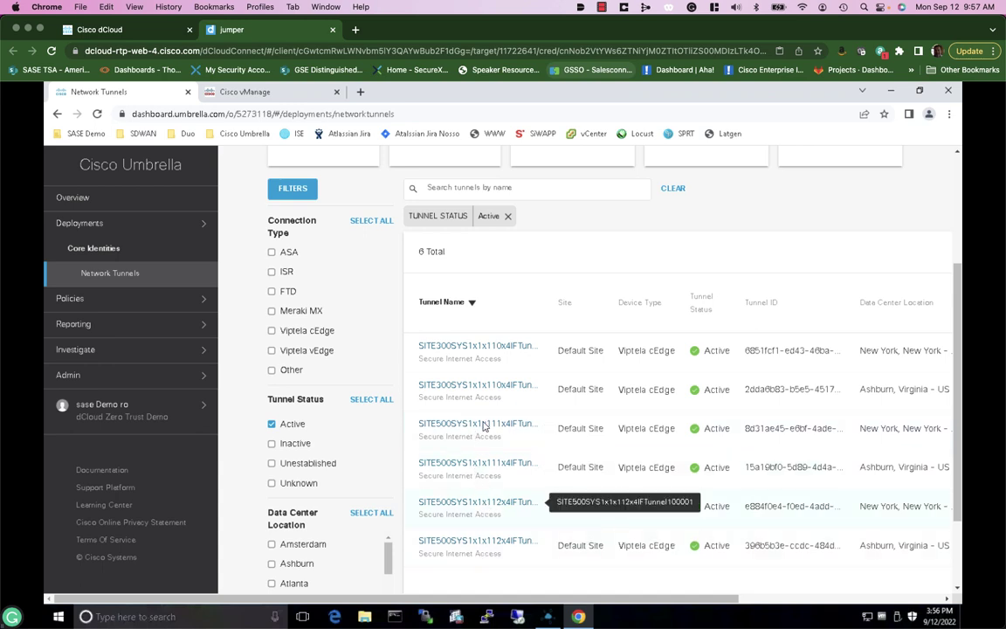
{"action": "left_click", "coordinate": [469, 350]}
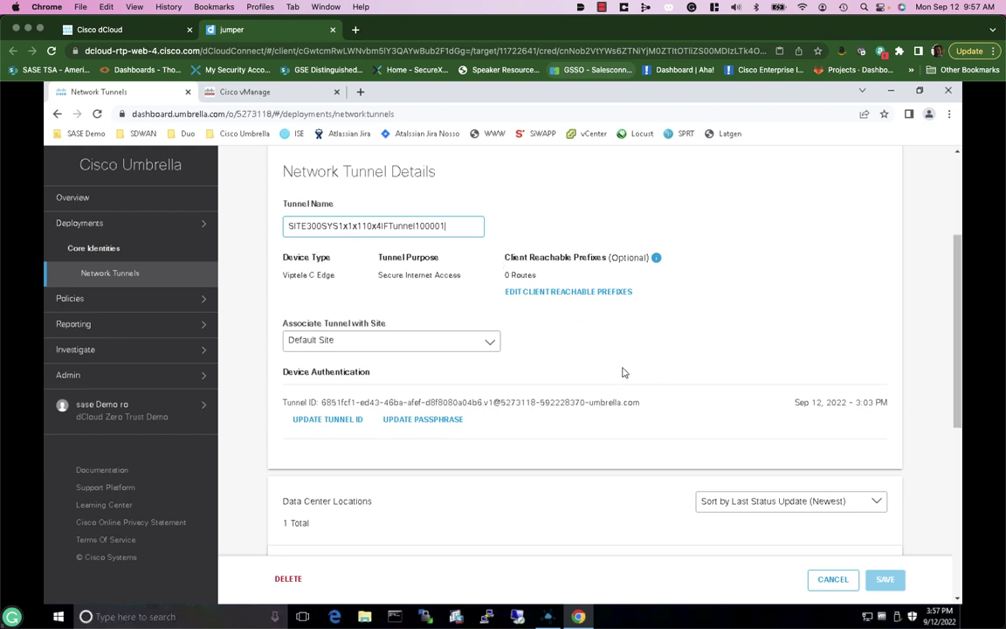
{"action": "scroll", "coordinate": [618, 370], "scroll_direction": "down", "scroll_amount": 1}
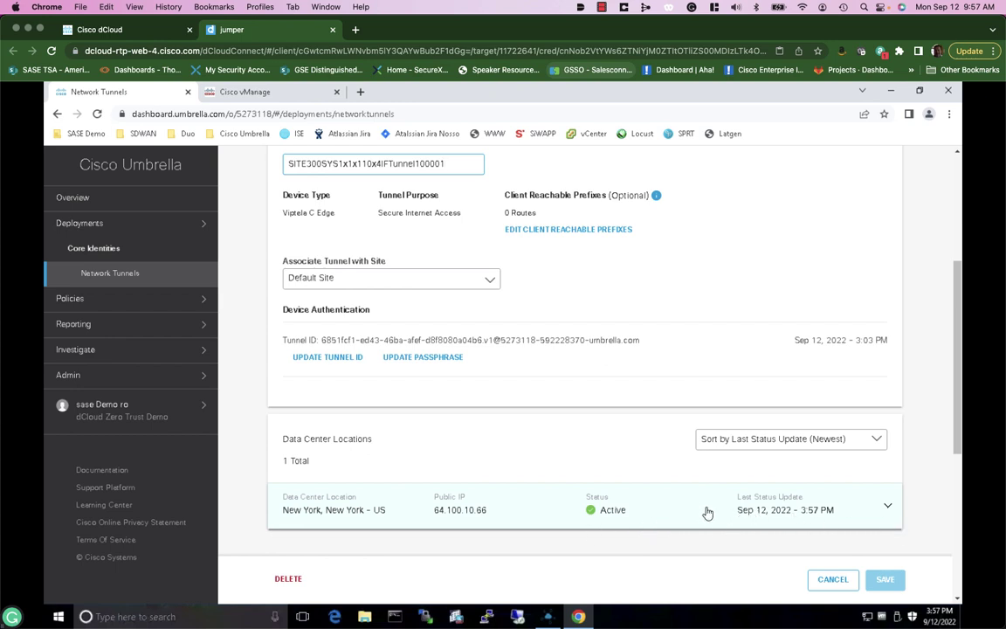
{"action": "left_click", "coordinate": [832, 581]}
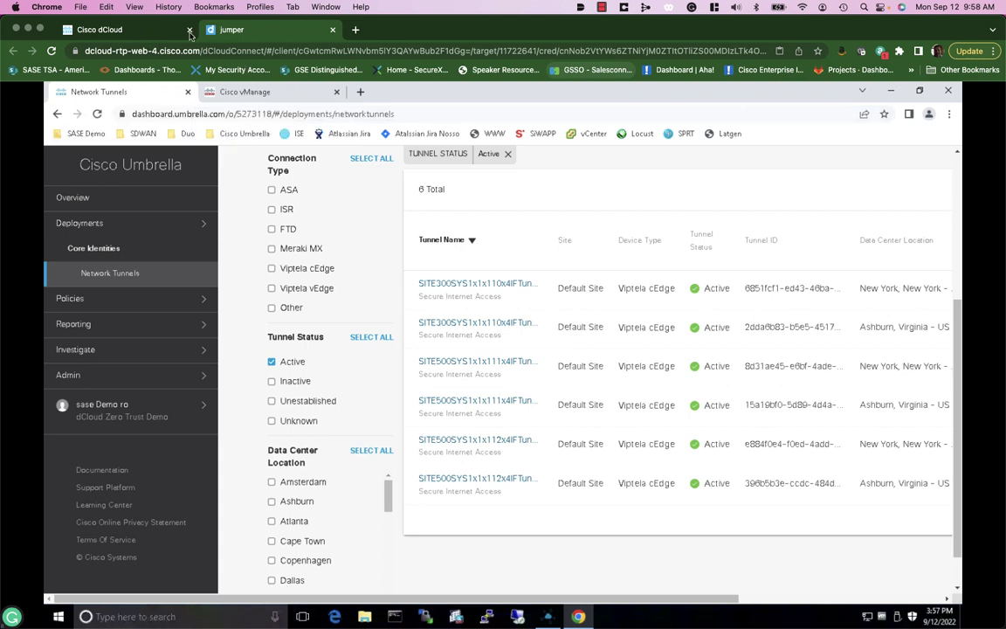
From the dCloud topology, start a Remote Desktop session to br1-wkst
{"action": "left_click", "coordinate": [153, 34]}
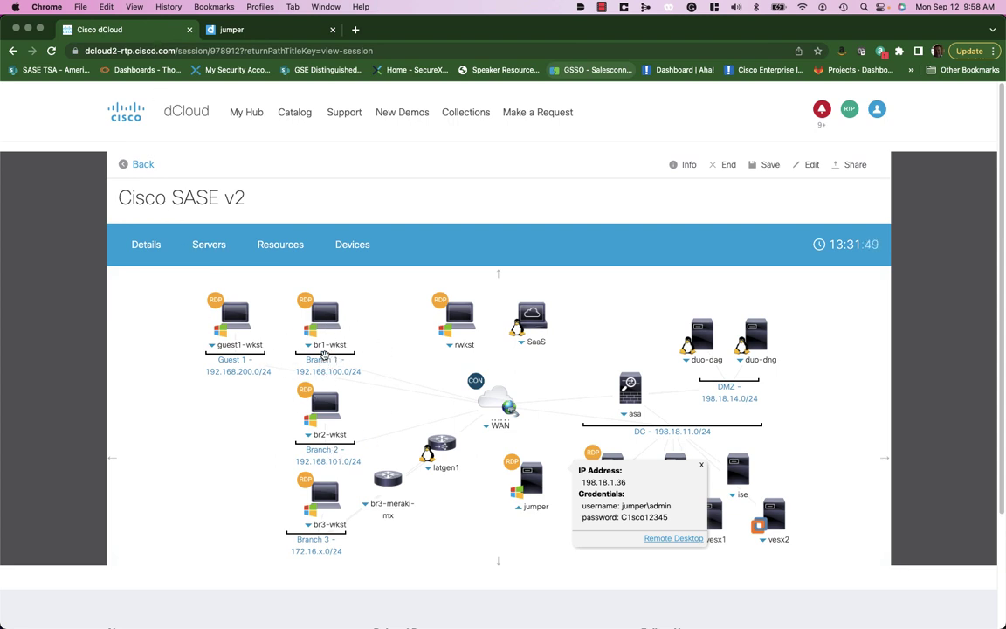
{"action": "left_click", "coordinate": [632, 419]}
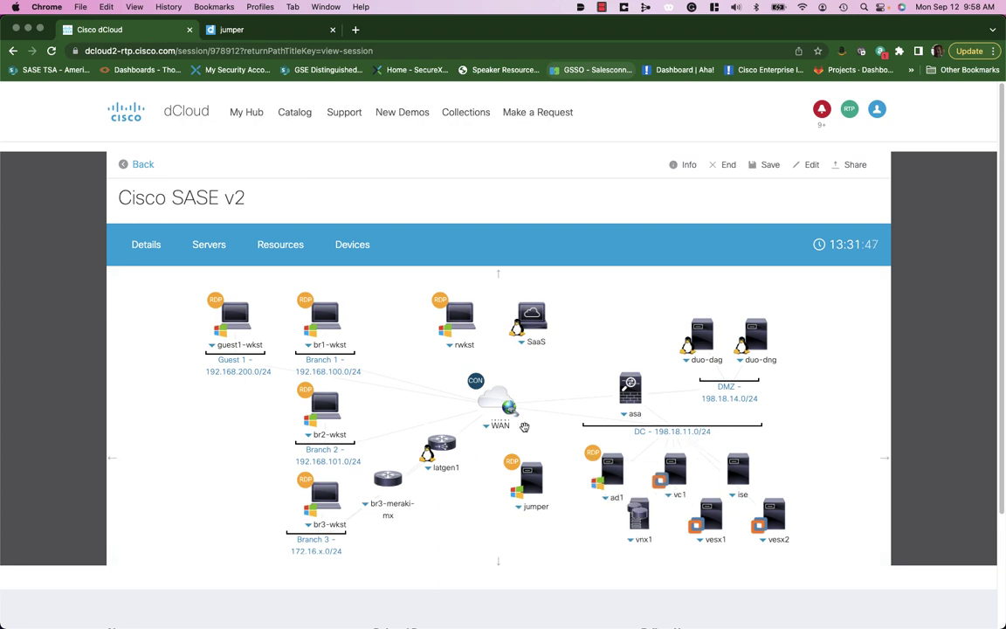
{"action": "left_click", "coordinate": [329, 347]}
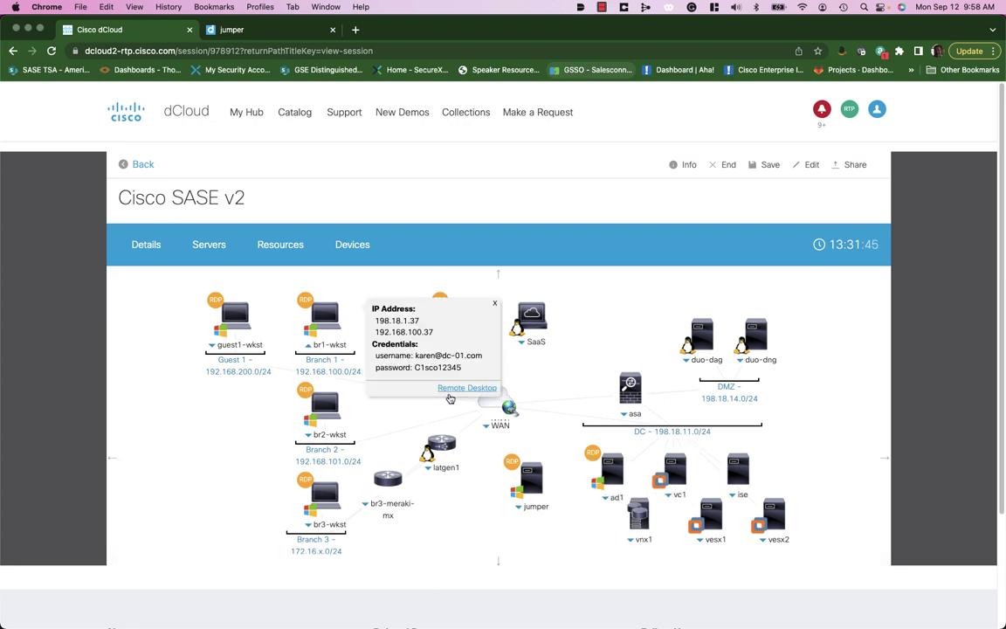
{"action": "left_click", "coordinate": [458, 393]}
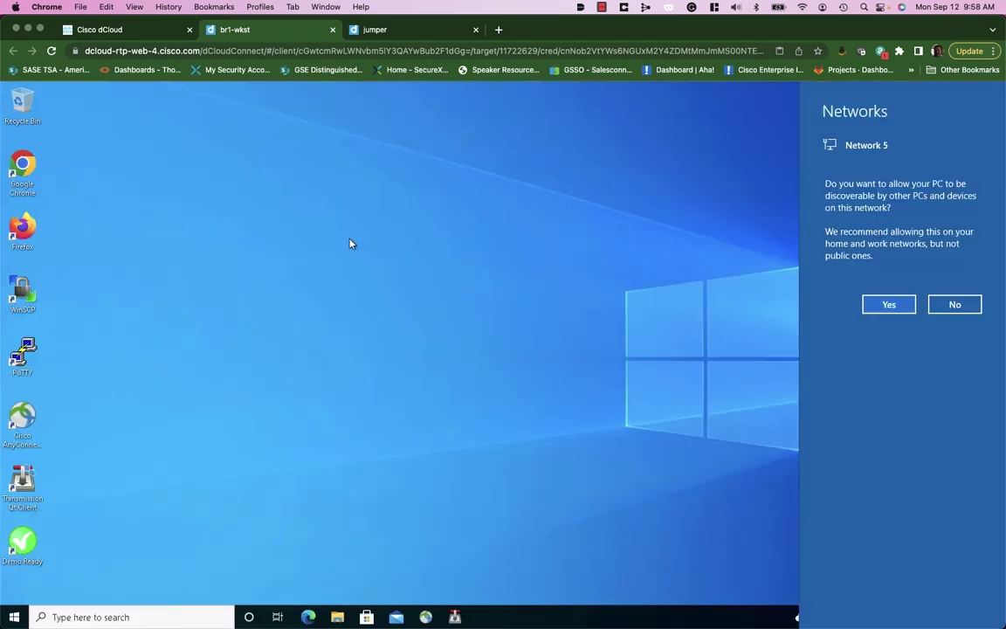
Launch Chrome on br1-wkst and load welcome.umbrella.com from the Cisco Umbrella bookmarks
{"action": "double_click", "coordinate": [25, 168]}
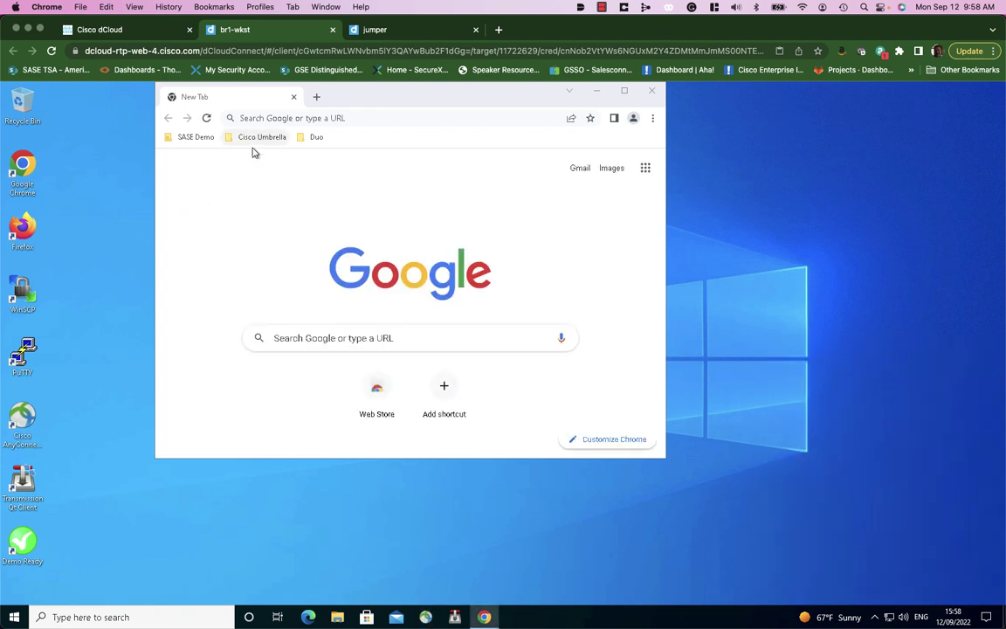
{"action": "left_click", "coordinate": [254, 143]}
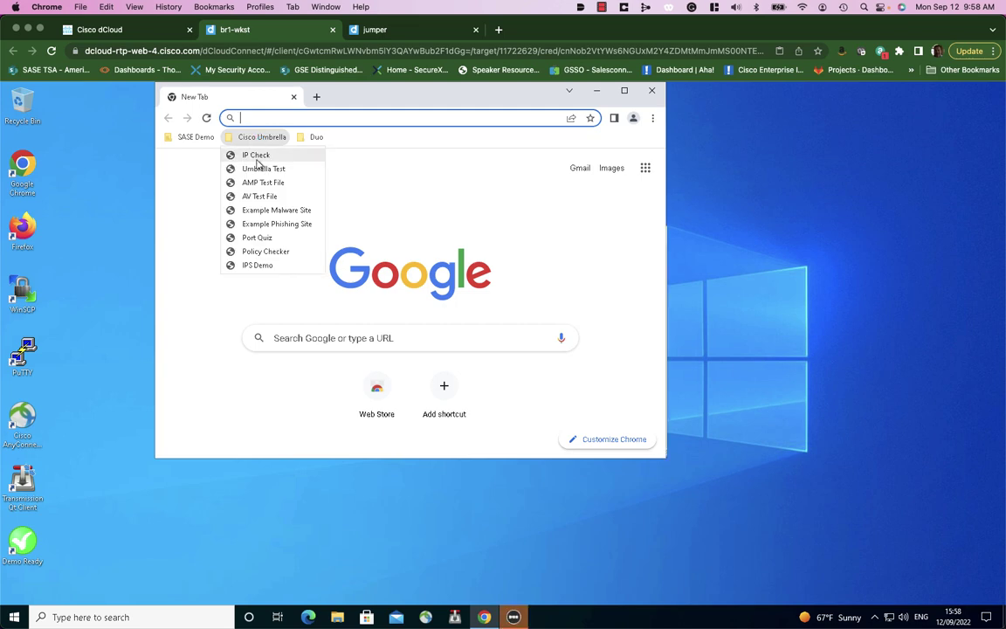
{"action": "left_click", "coordinate": [260, 168]}
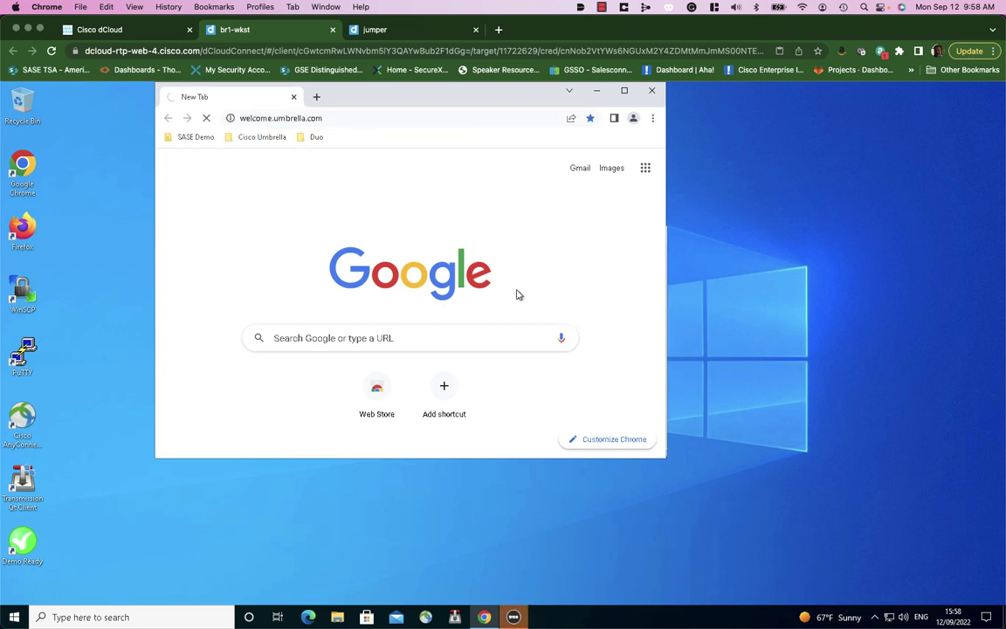